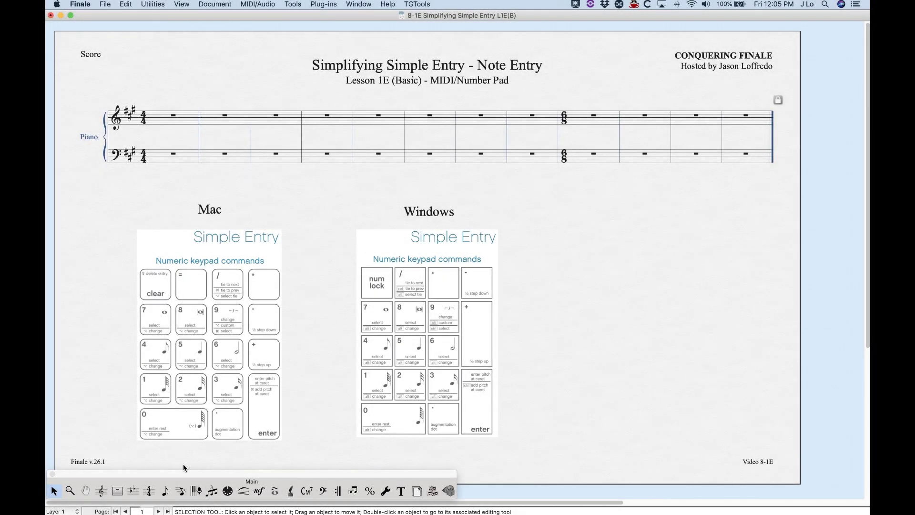
- Activate the Simple Entry tool and keep Default Shortcut Table as its keyboard shortcut set in Simple Entry Options
left_click(165, 491)
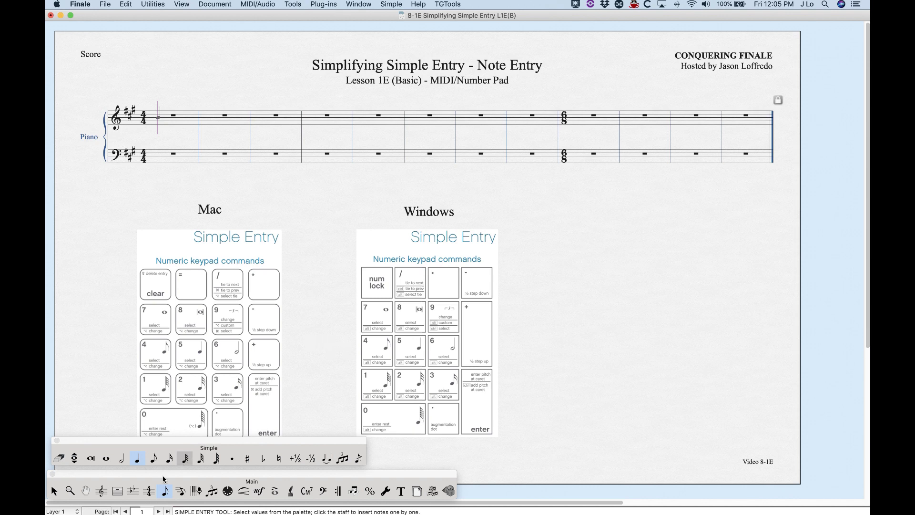
left_click(390, 4)
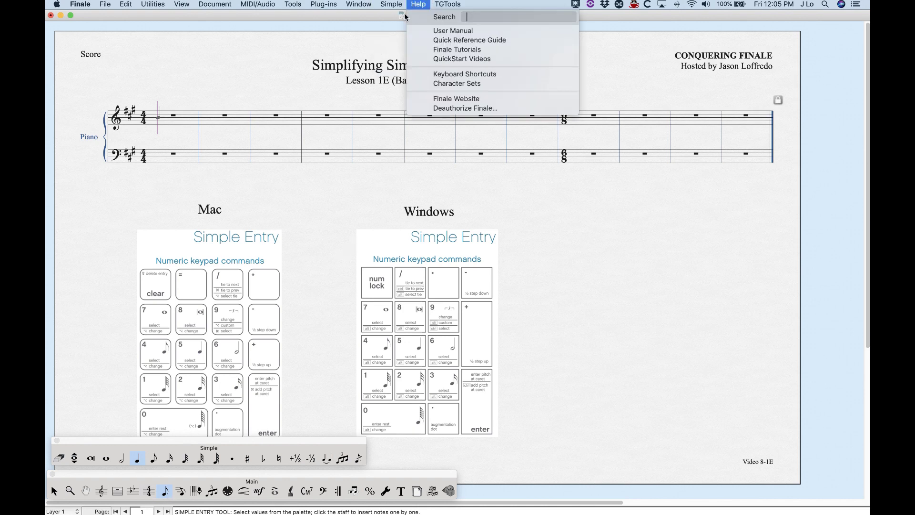
left_click(391, 18)
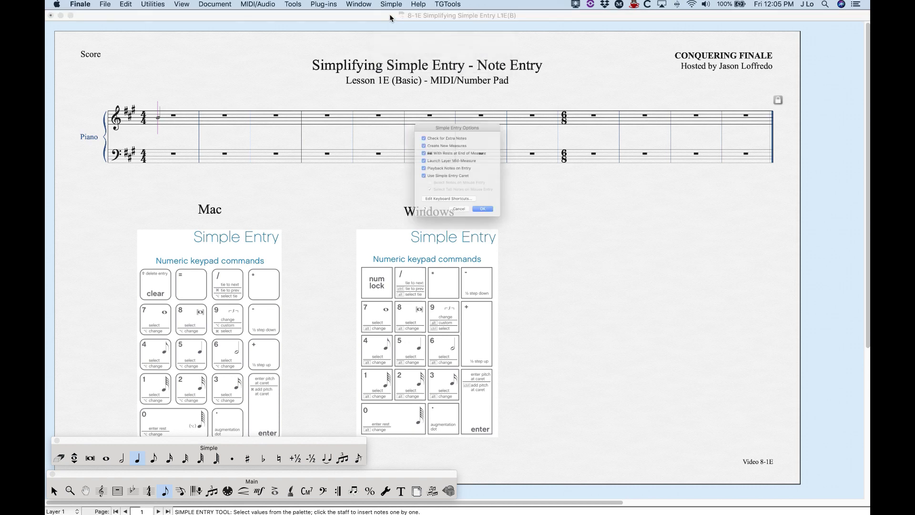
left_click(460, 212)
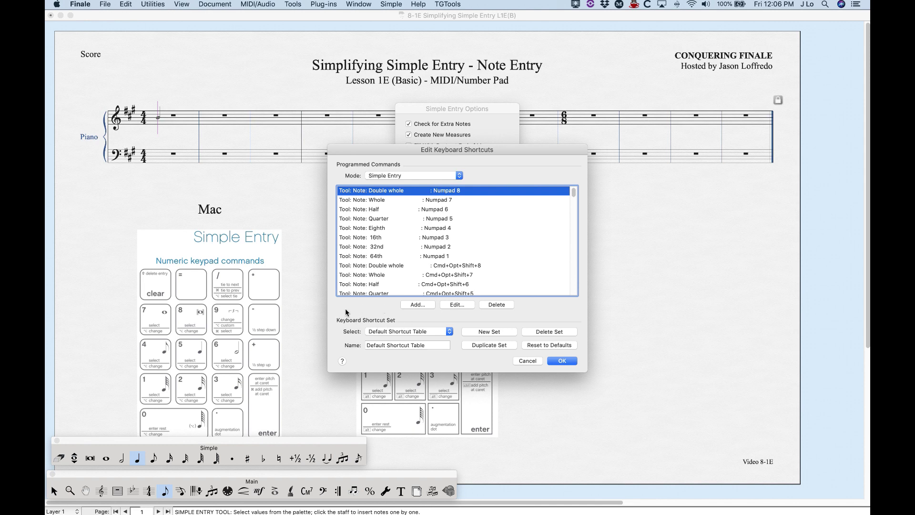
left_click(420, 332)
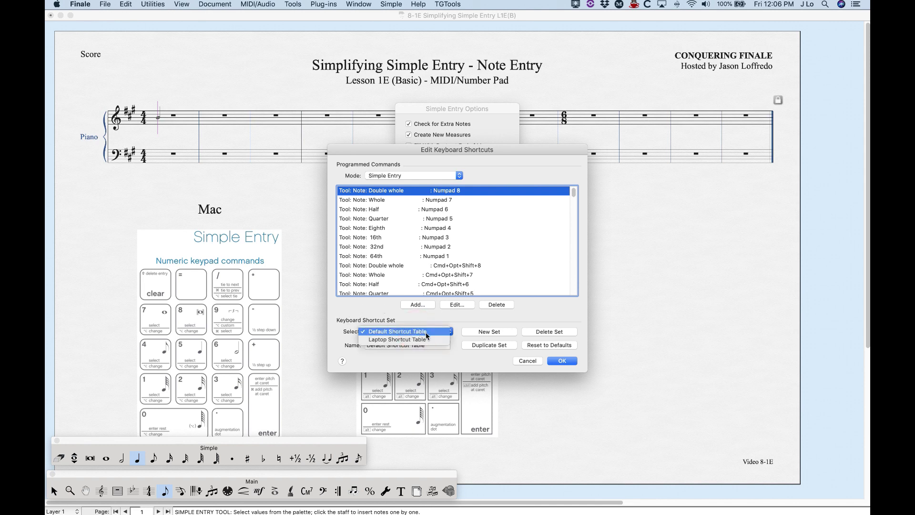
left_click(470, 332)
left_click(571, 362)
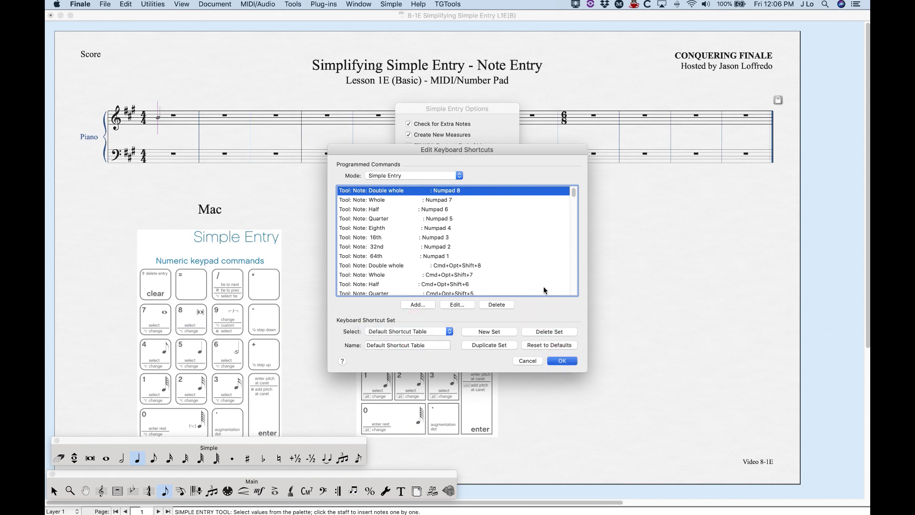
left_click(495, 227)
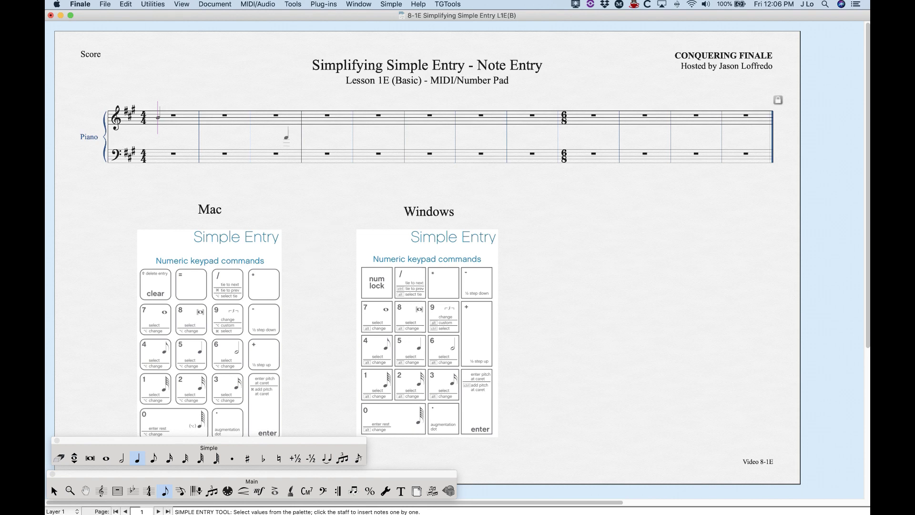
- Check whether Simple Entry is set to use the MIDI device for input
left_click(396, 3)
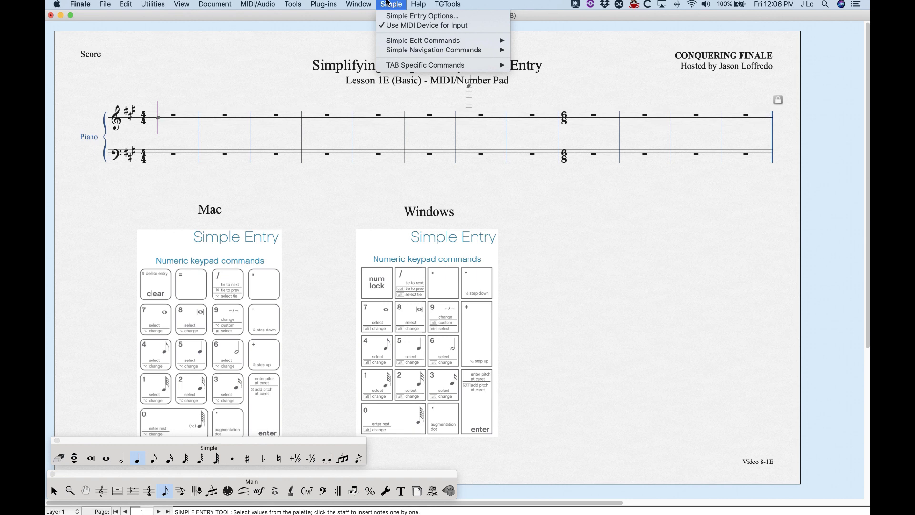
left_click(321, 205)
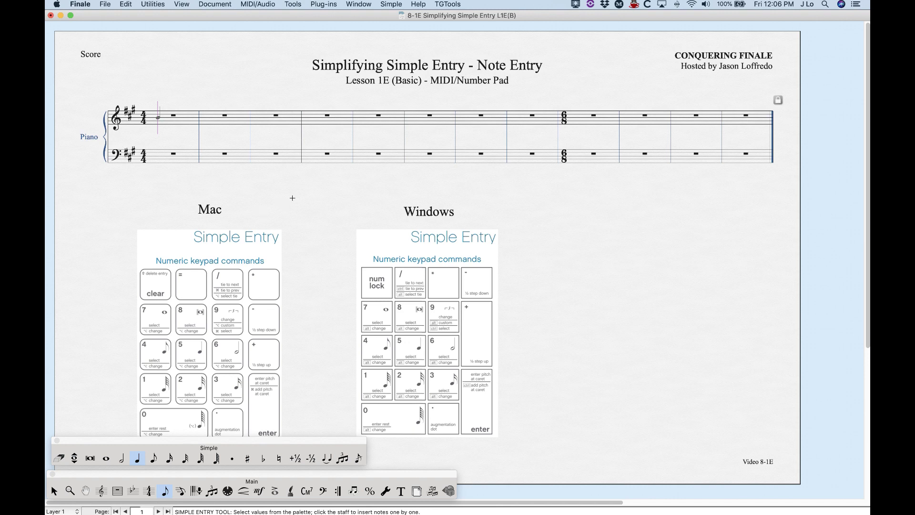
- Place the entry caret in treble-staff measures 3, 5, 4 and 3 in turn
left_click(266, 119, "alt")
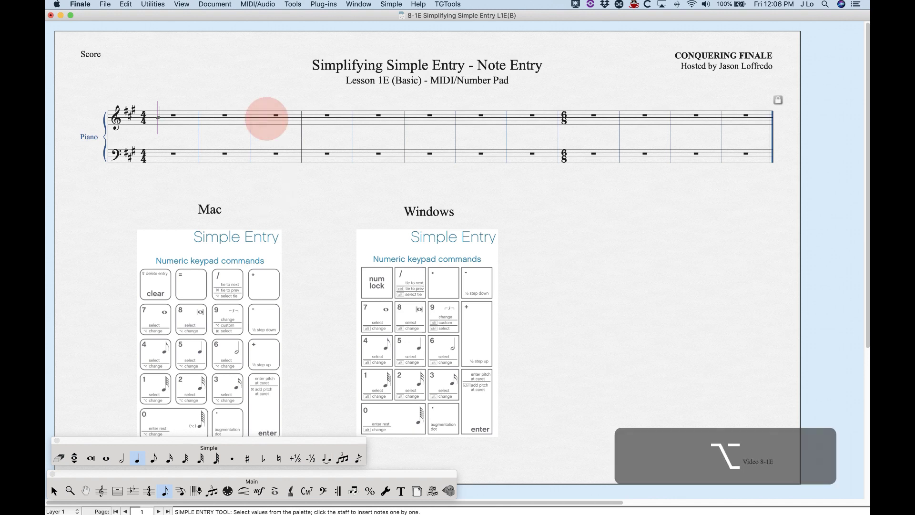
left_click(388, 120, "alt")
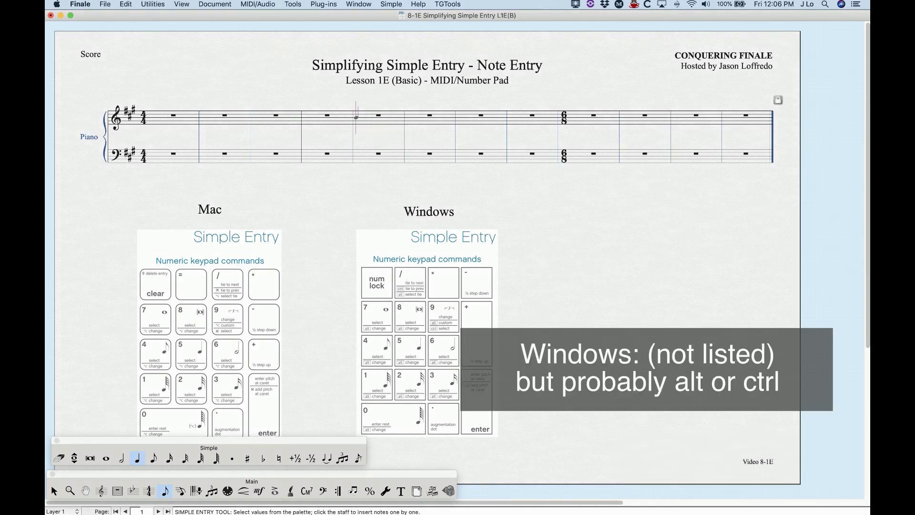
left_click(317, 118, "alt")
left_click(276, 117, "alt")
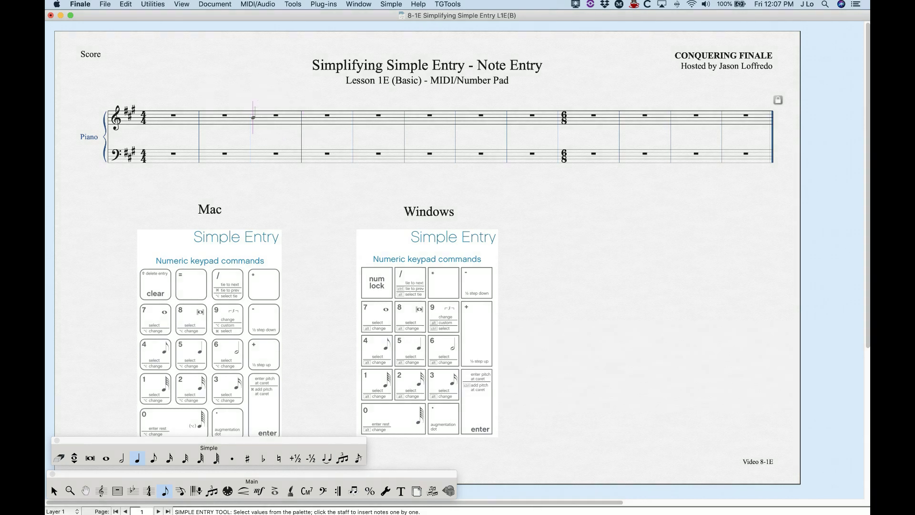
- Step the entry caret forward and back by measure and between the treble and bass staves, ending in treble measure 1
key("super")
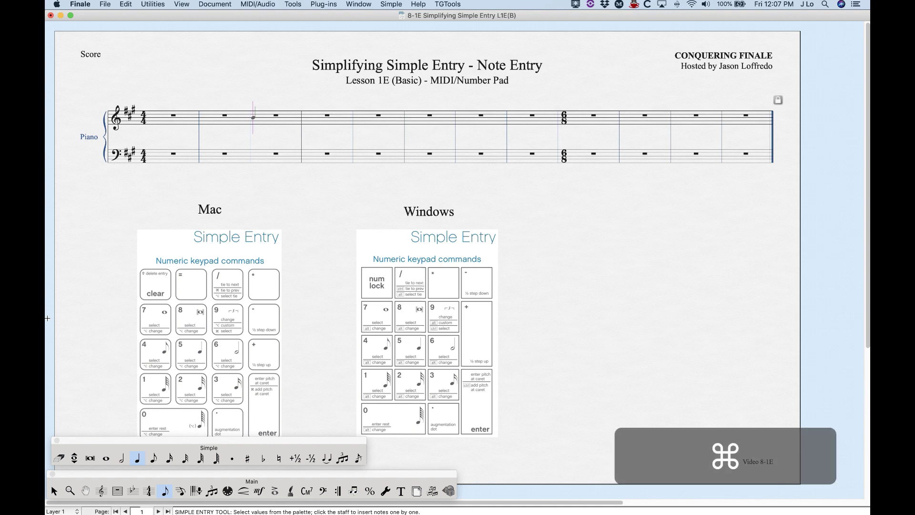
key("super+Right")
key("super+Right")
key("super+Right")
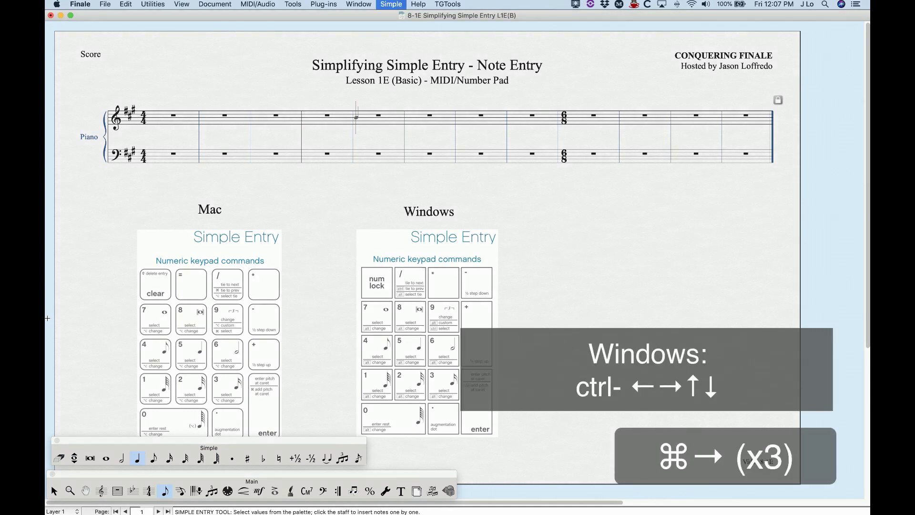
key("super+Left")
key("super+Left")
key("super+Down")
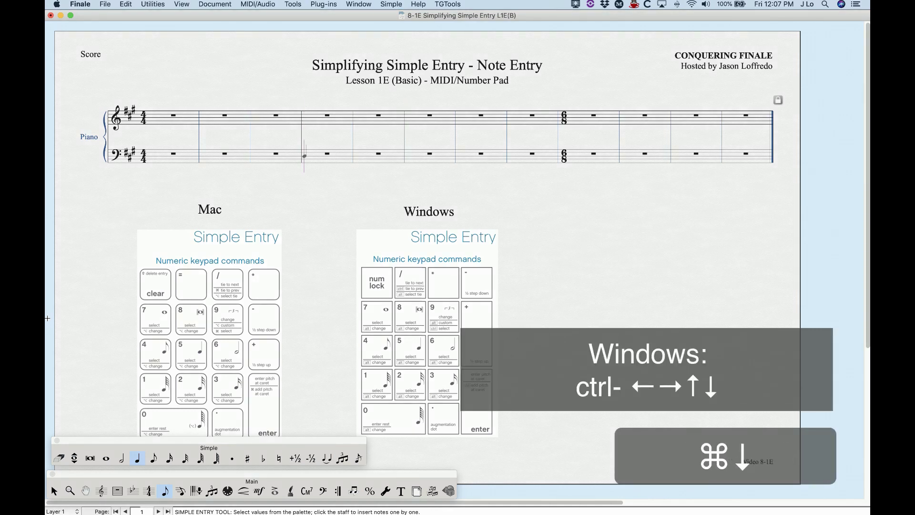
key("super+Right")
key("super+Up")
key("super+Left")
key("super+Down")
key("super+Left")
key("super+Left")
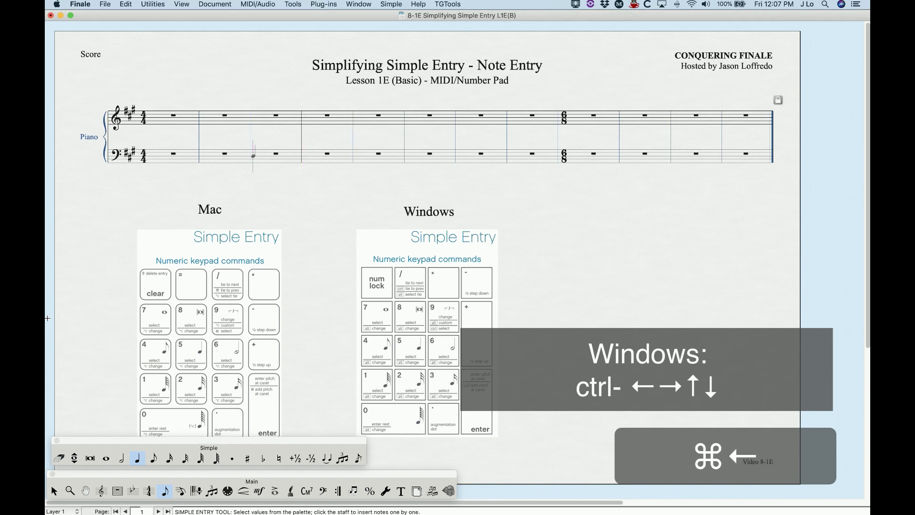
key("super+Left")
key("super+Up")
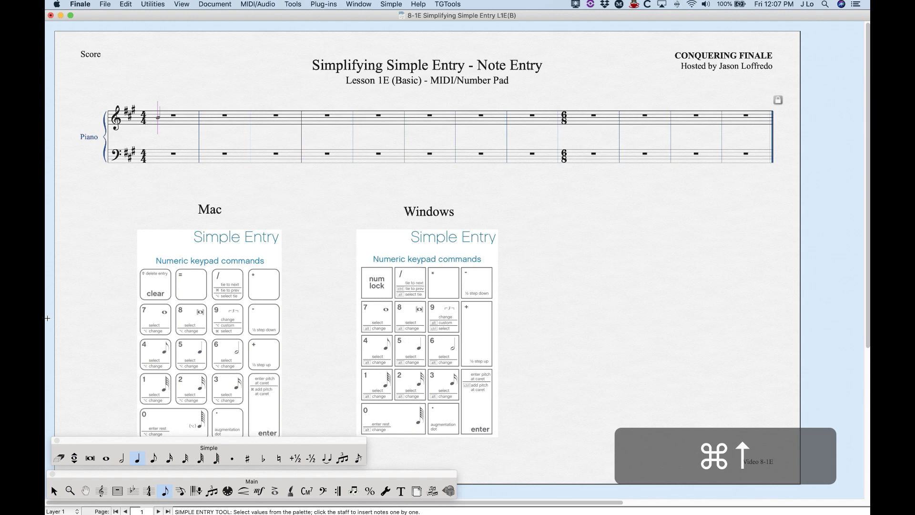
- Enter a quarter note A in treble measure 1, step the selection back and forward, and delete the note
key("Return")
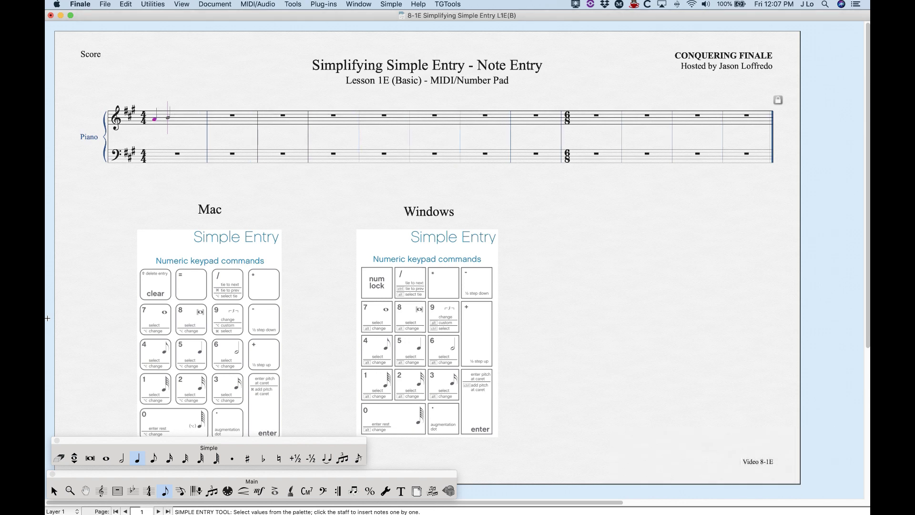
key("Left")
key("Right")
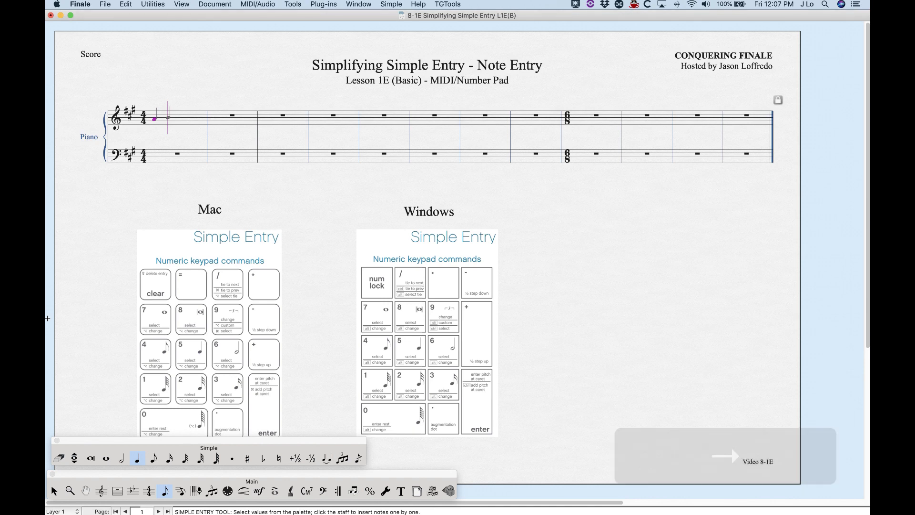
key("BackSpace")
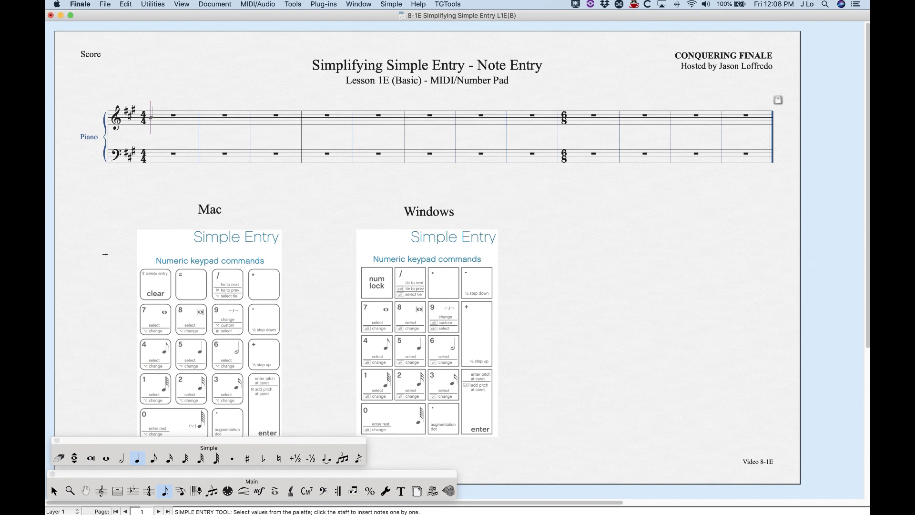
- Cycle the entry duration through eighth, half, quarter, whole, half, quarter, eighth, 16th, 32nd and 64th, returning to quarter
key("4")
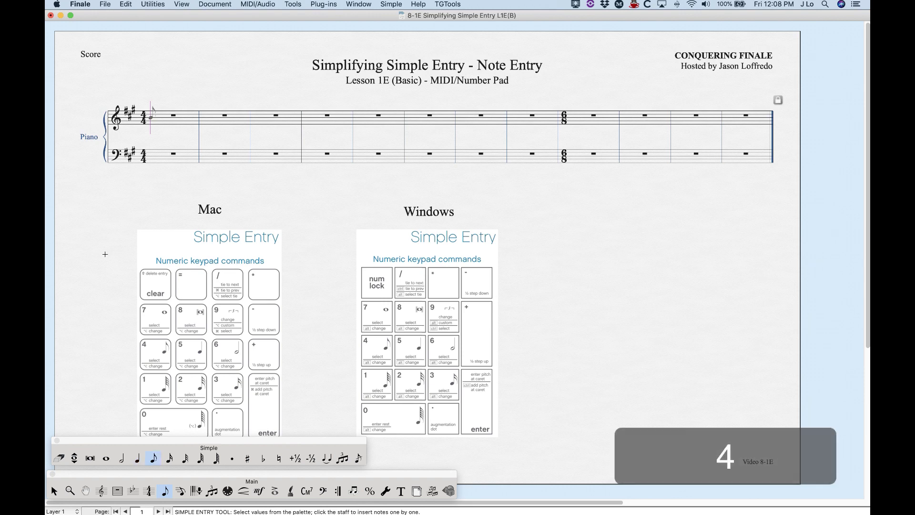
key("6")
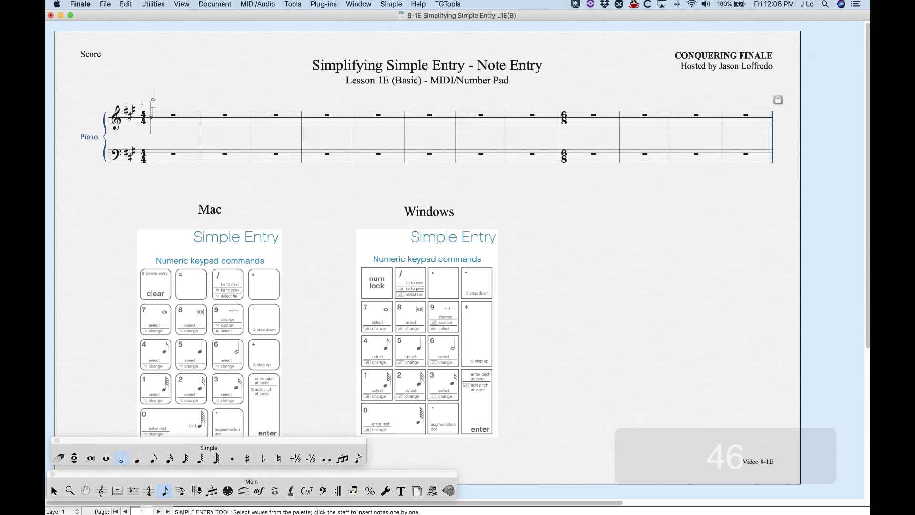
key("5")
key("7")
key("6")
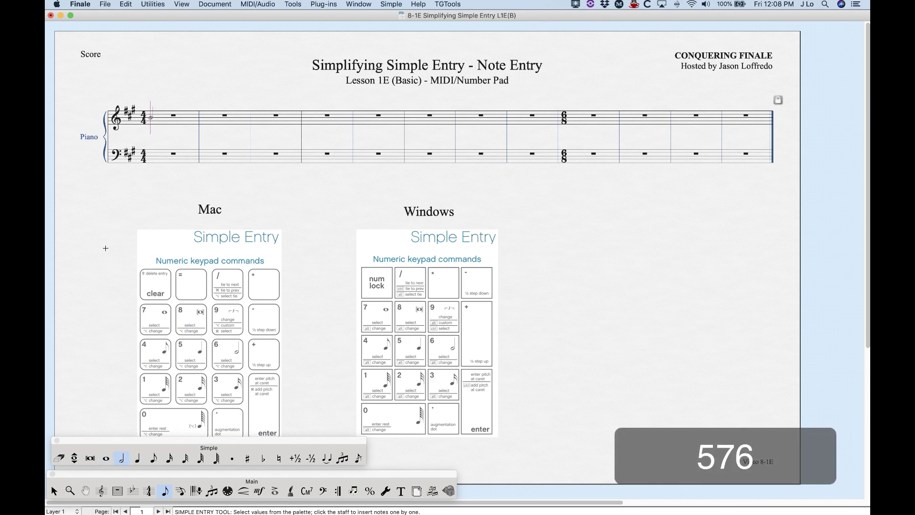
key("5")
key("4")
key("3")
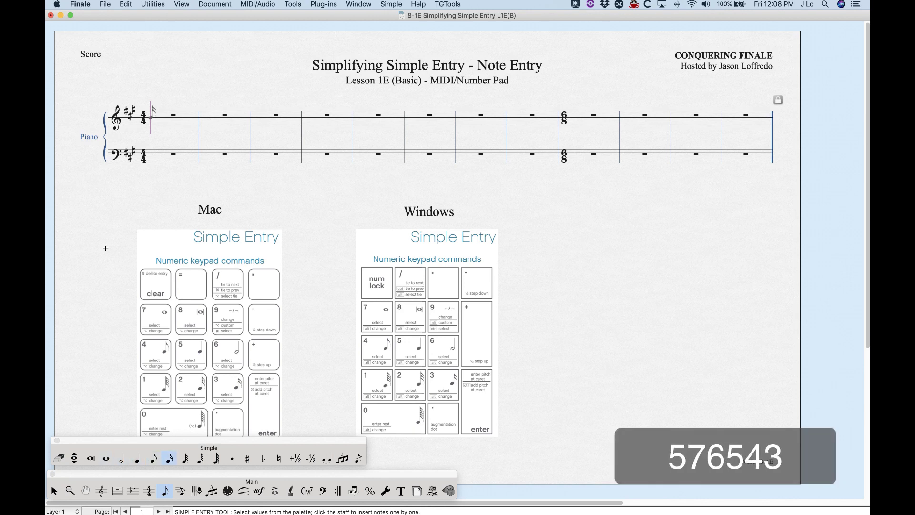
key("2")
key("1")
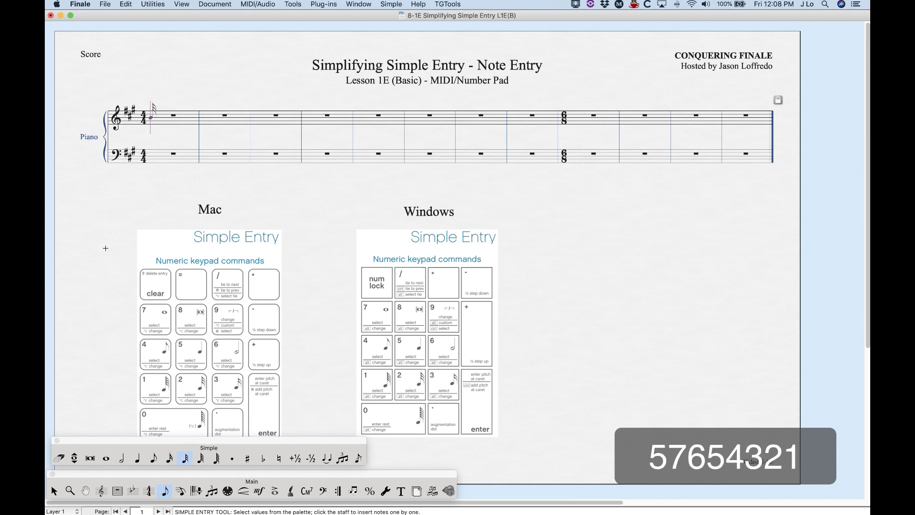
key("5")
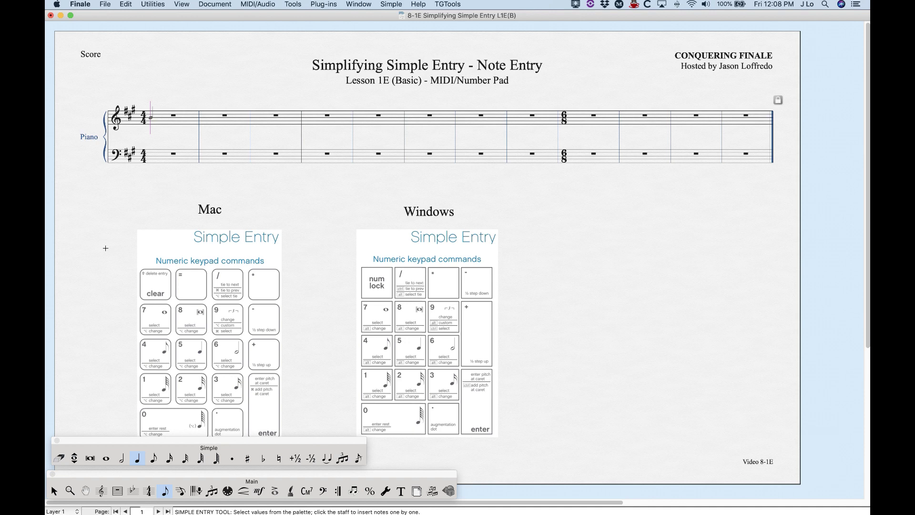
- Switch the entry duration from quarter to half, whole, eighth and 128th, and return it to quarter
key("super+alt+shift")
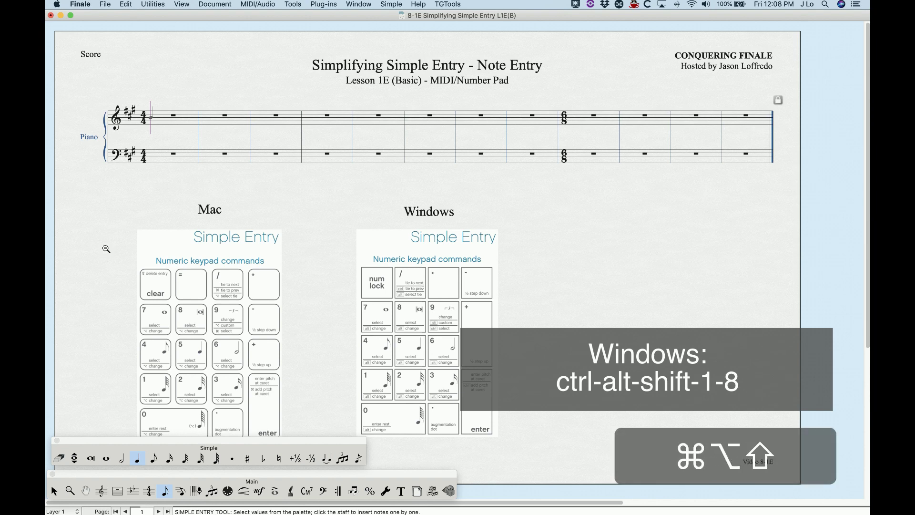
key("super+alt+shift+5")
key("super+alt+shift+6")
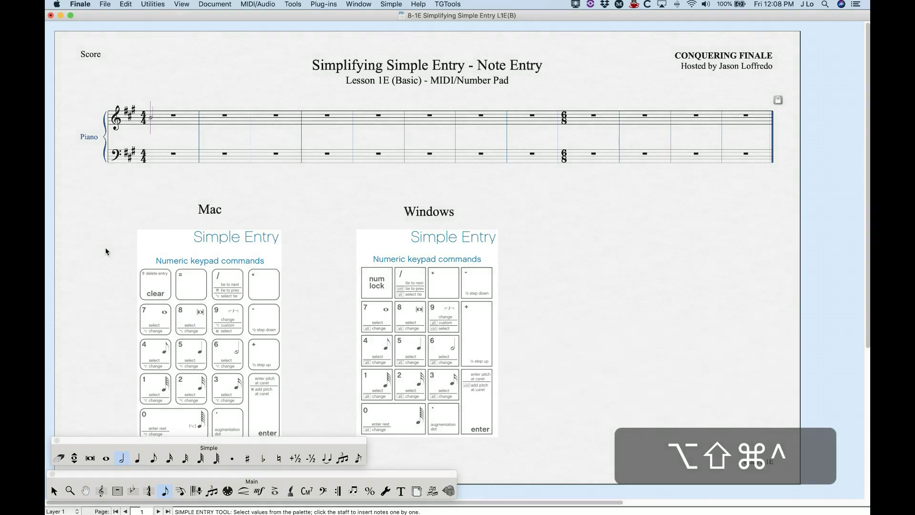
key("super+alt+shift+7")
key("super+alt+shift+4")
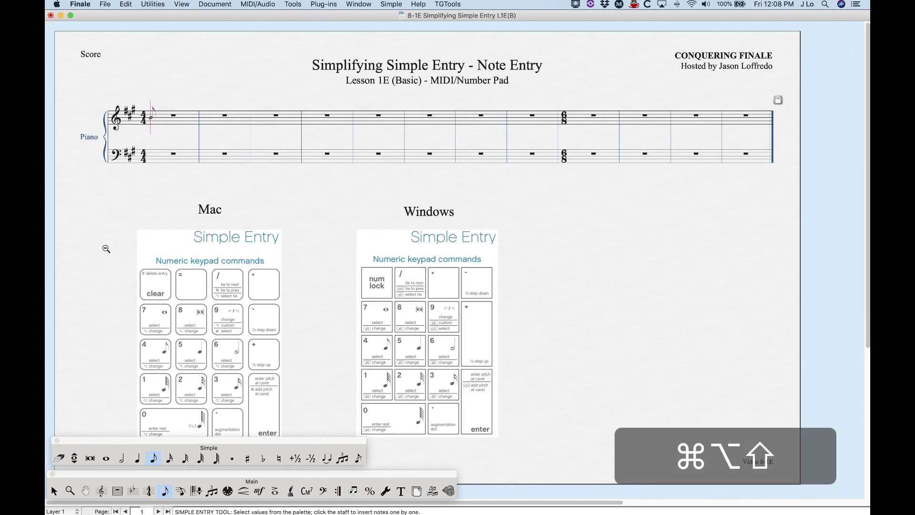
key("alt+shift+super+0")
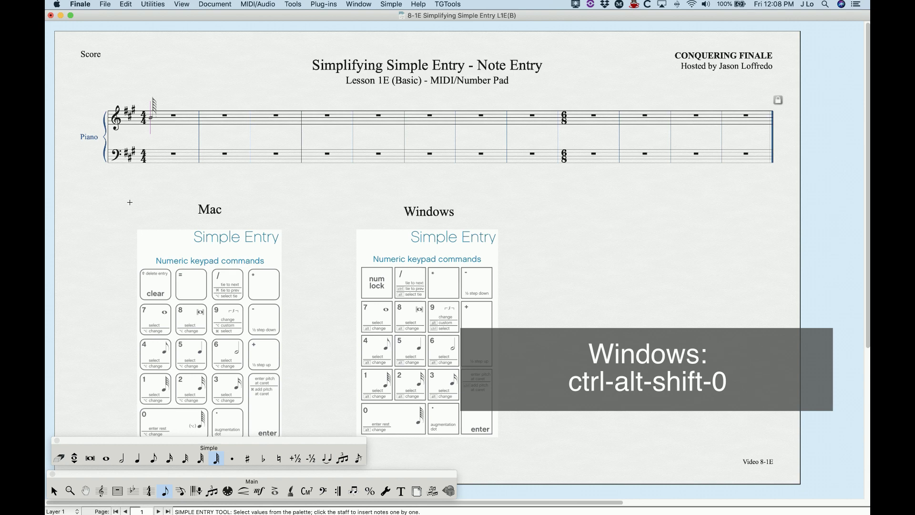
key("super")
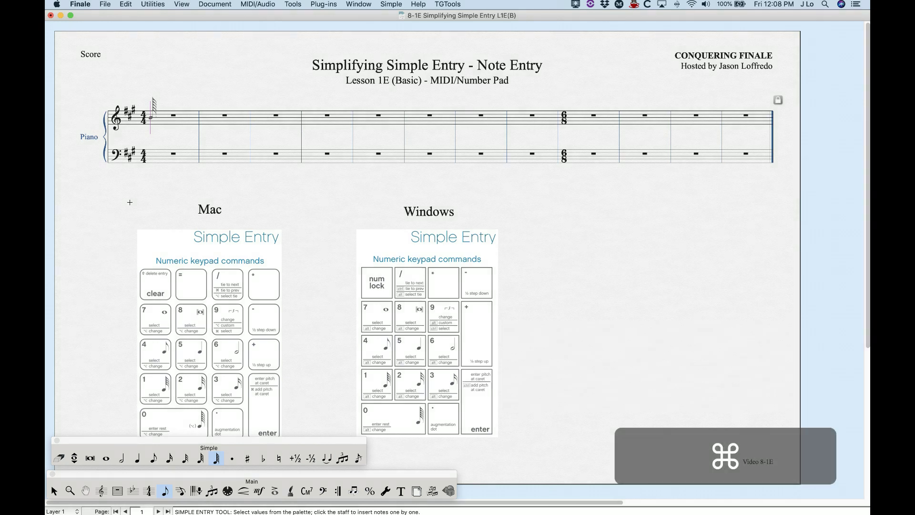
key("super+5")
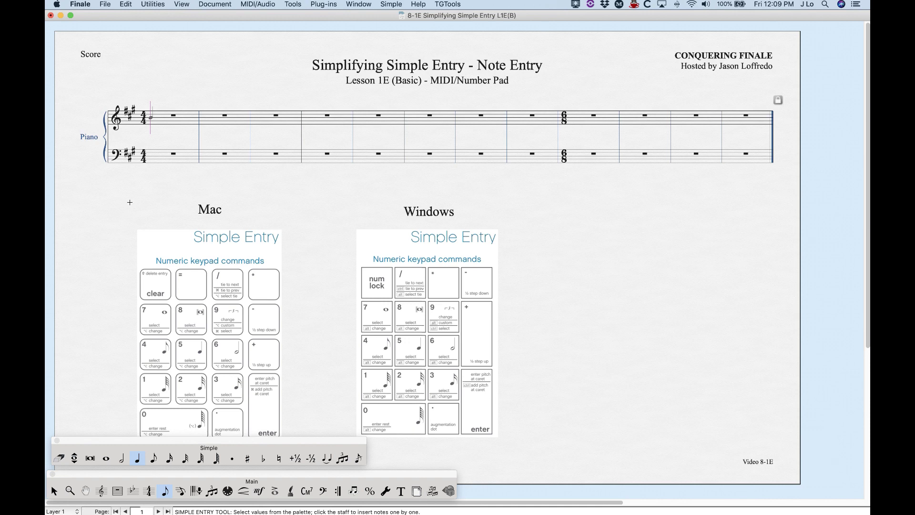
- Enter the quarter notes A, G, A and B in treble measure 1
key("Return")
key("Return")
key("Return")
key("Return")
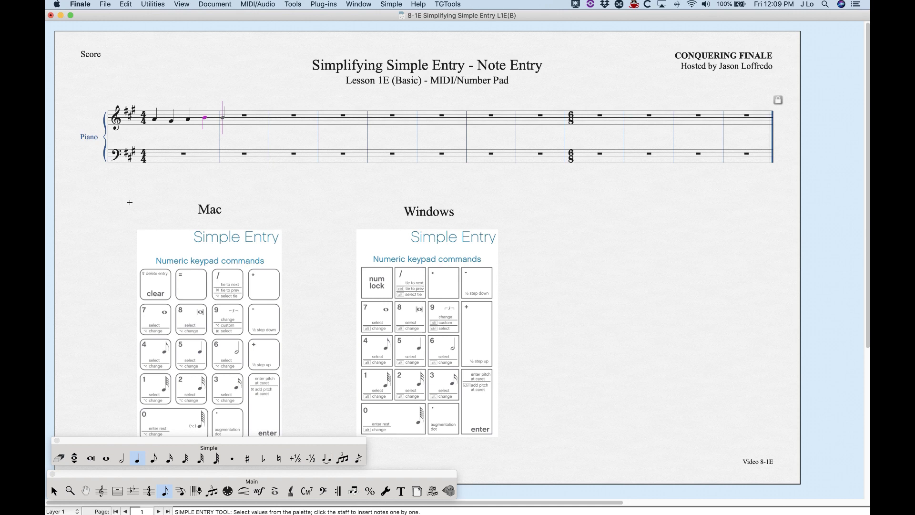
- Fill treble measures 2 and 3 with eighth notes, and measure 4 with two eighth notes and three quarter-note chords
key("4")
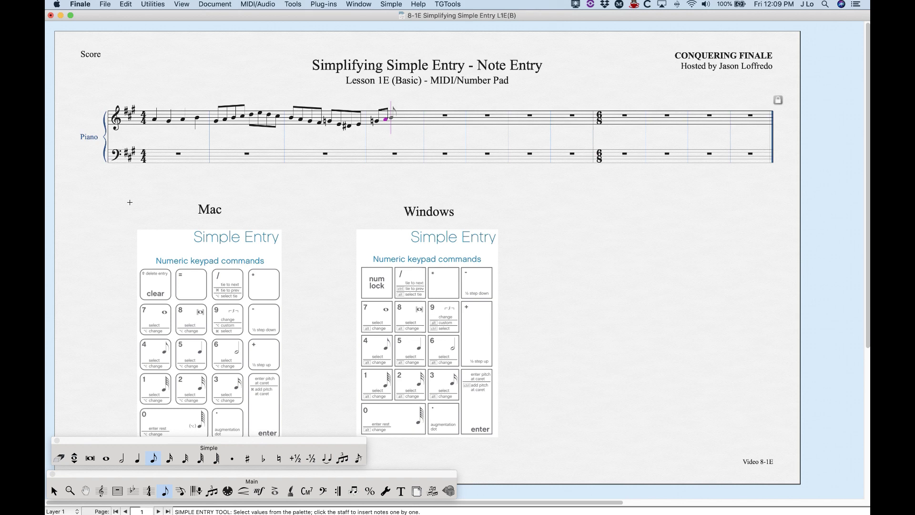
key("5")
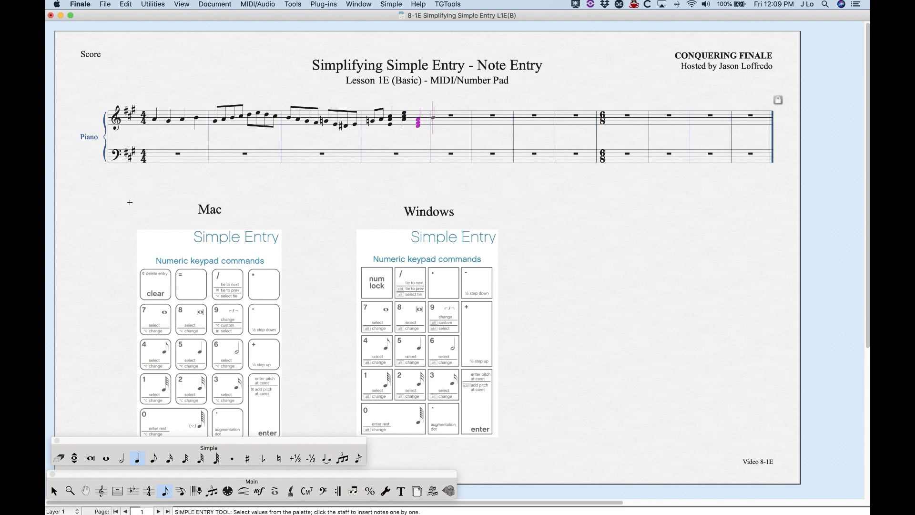
- Enter two quarter-note chords and the quarter notes A and B in treble measure 5, and quarter notes C, D and D-sharp in measure 6
key("5")
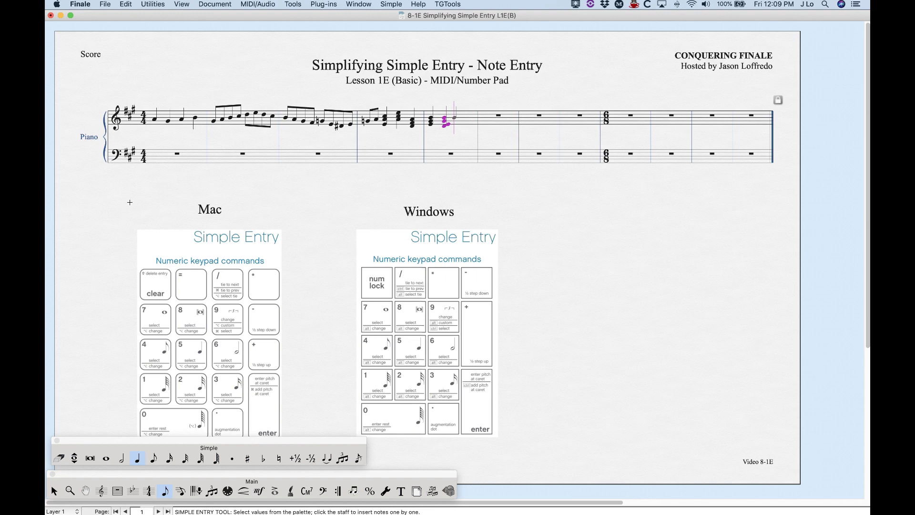
key("5")
key("5")
key("5")
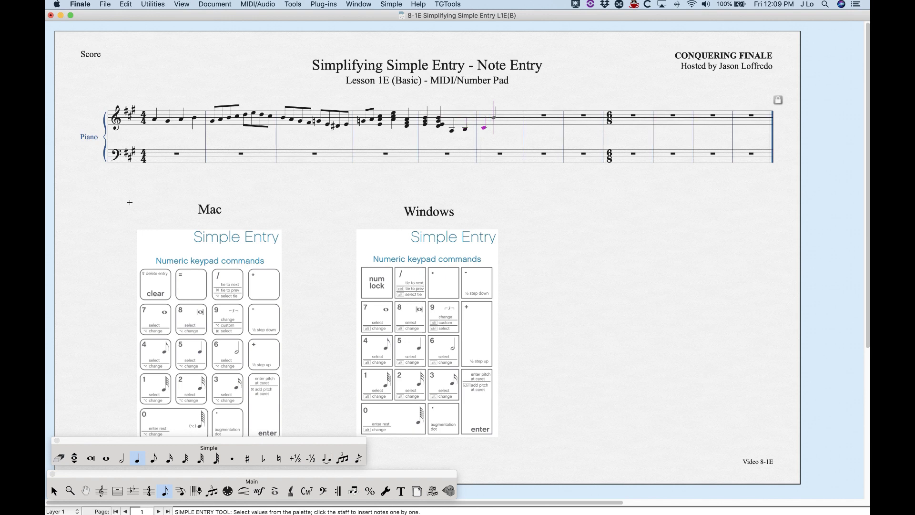
key("5")
key("5")
key("plus")
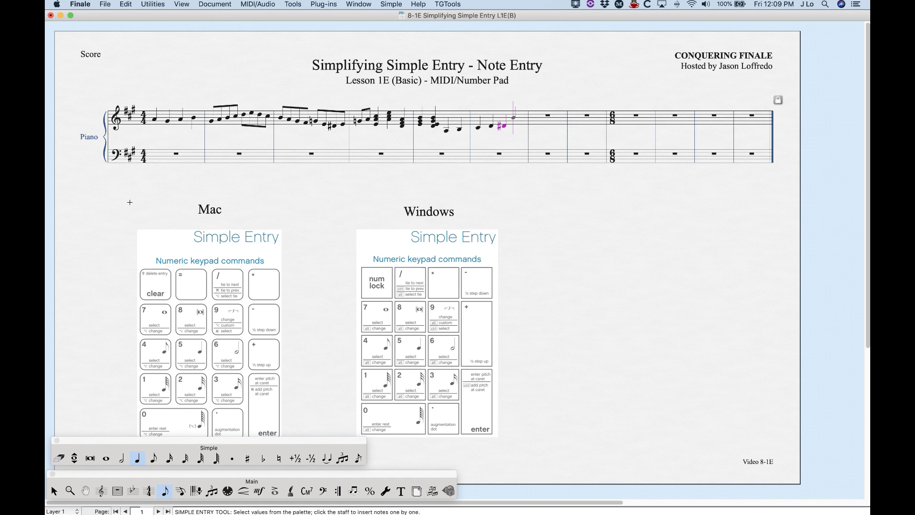
- Toggle the enharmonic spelling of the last note in measure 6 between D-sharp and E-flat, finishing on D-sharp
key("backslash")
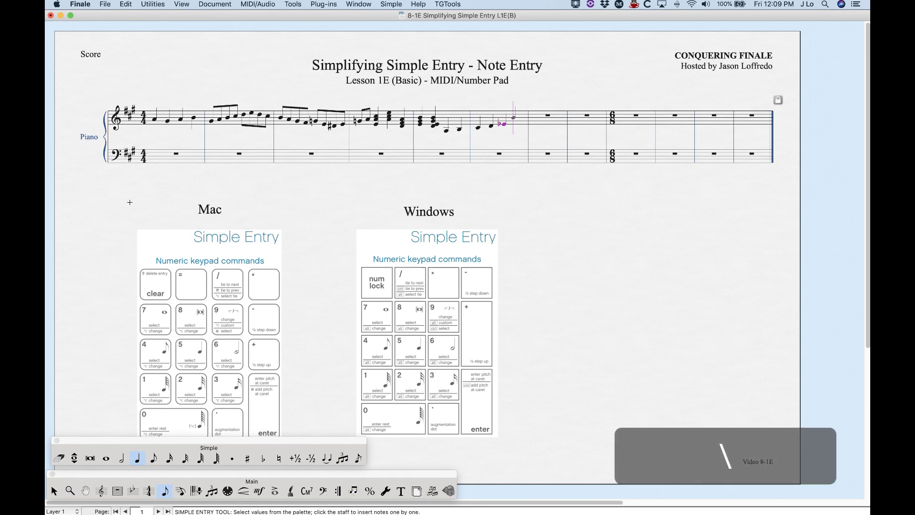
key("backslash")
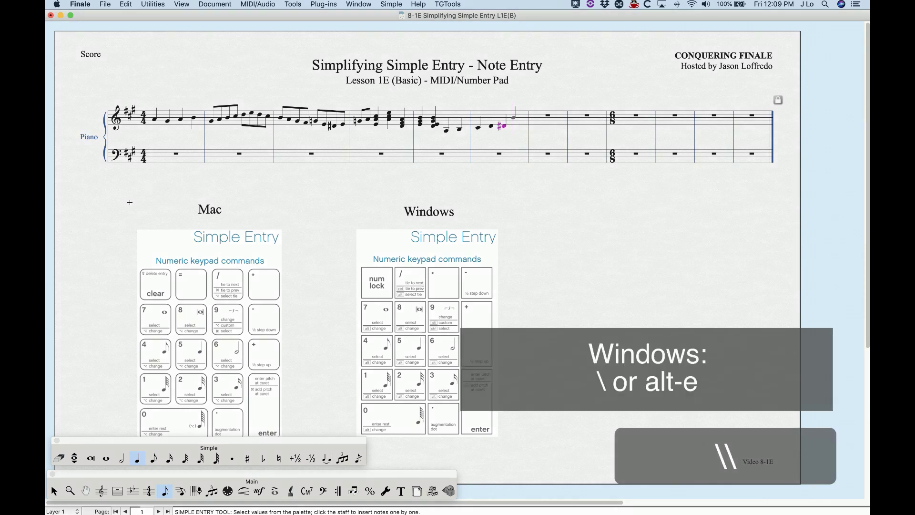
key("backslash")
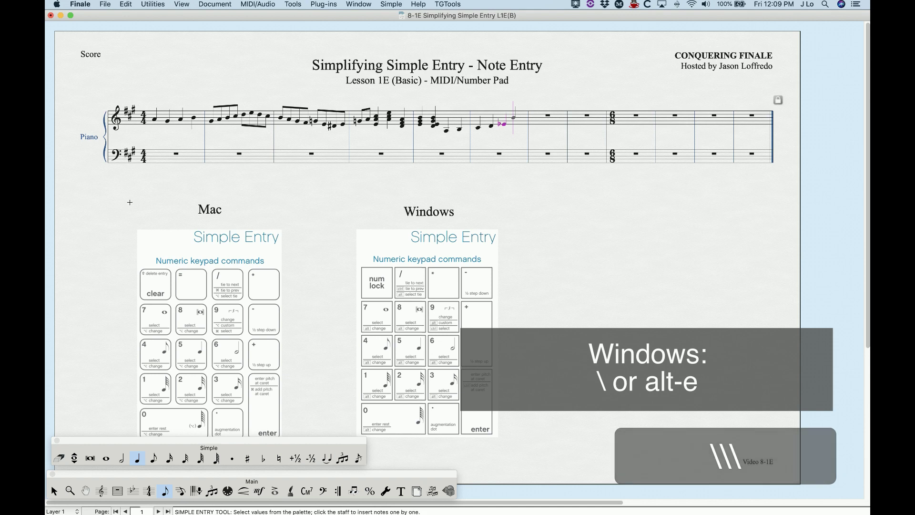
key("backslash")
key("backslash")
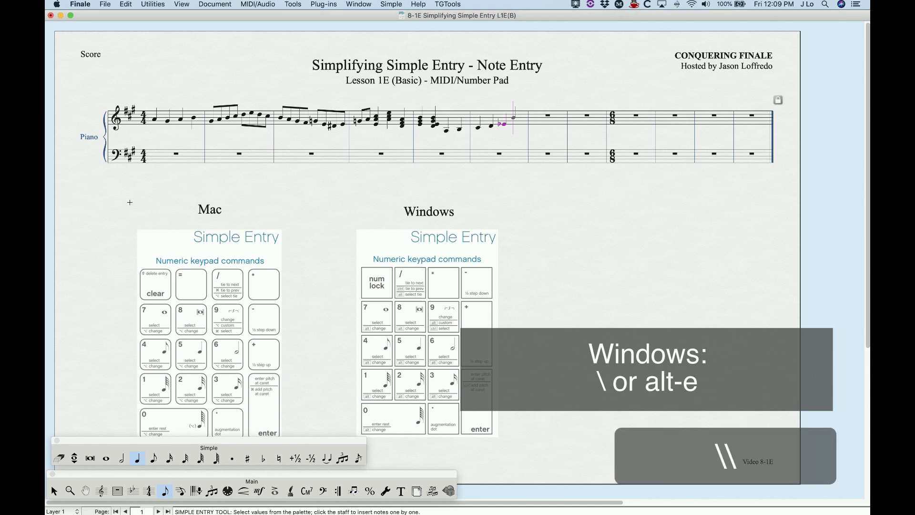
key("backslash")
key("backslash")
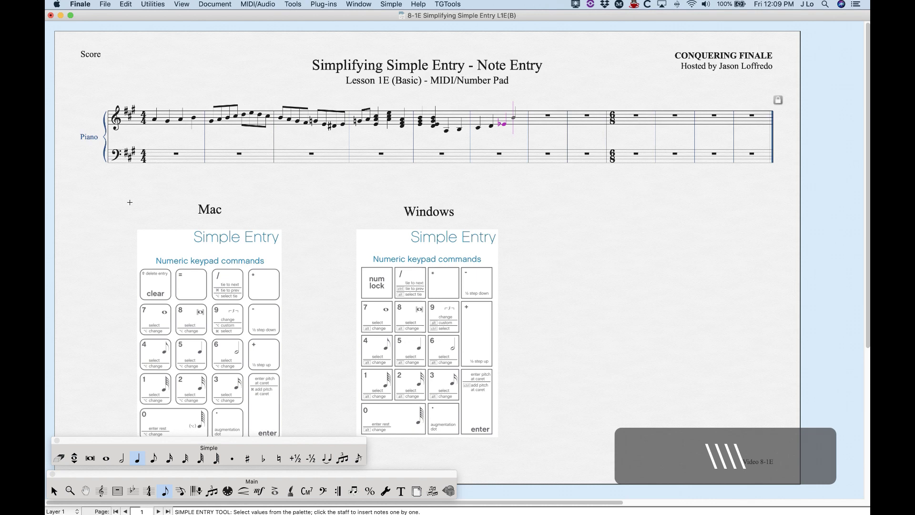
key("backslash")
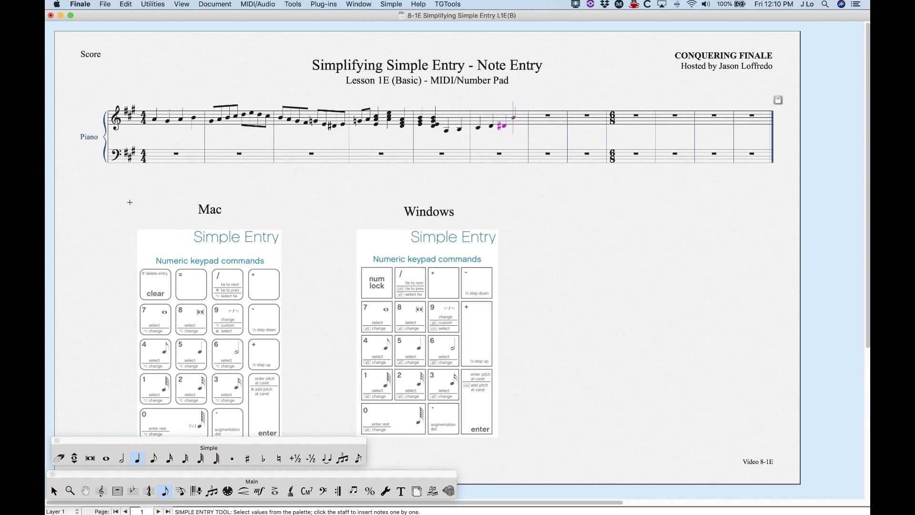
- Enter two eighth rests to complete treble measure 6, and five eighth rests followed by an eighth note A in measure 7
key("4")
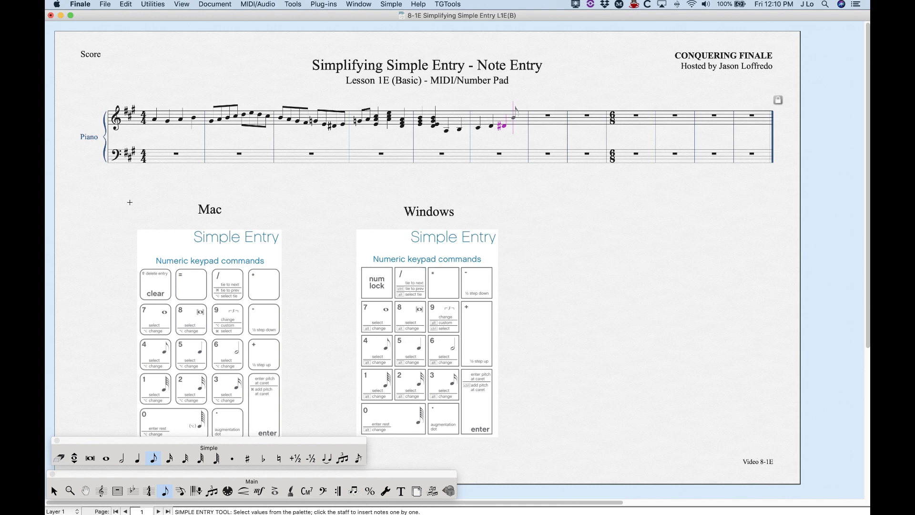
key("0")
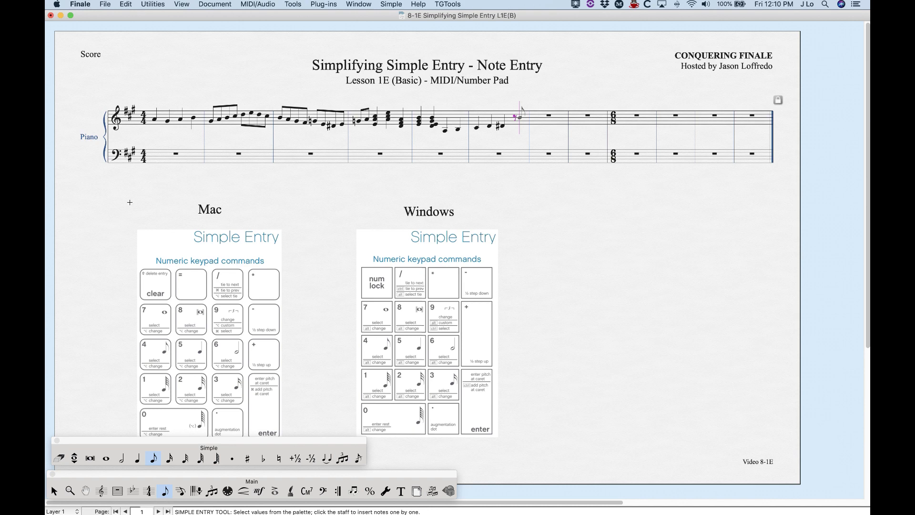
key("0")
key("alt")
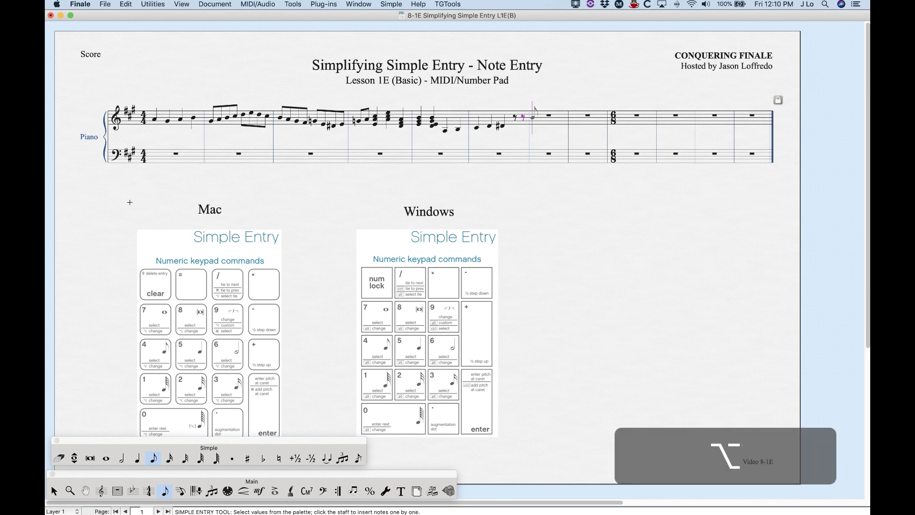
key("alt+Return")
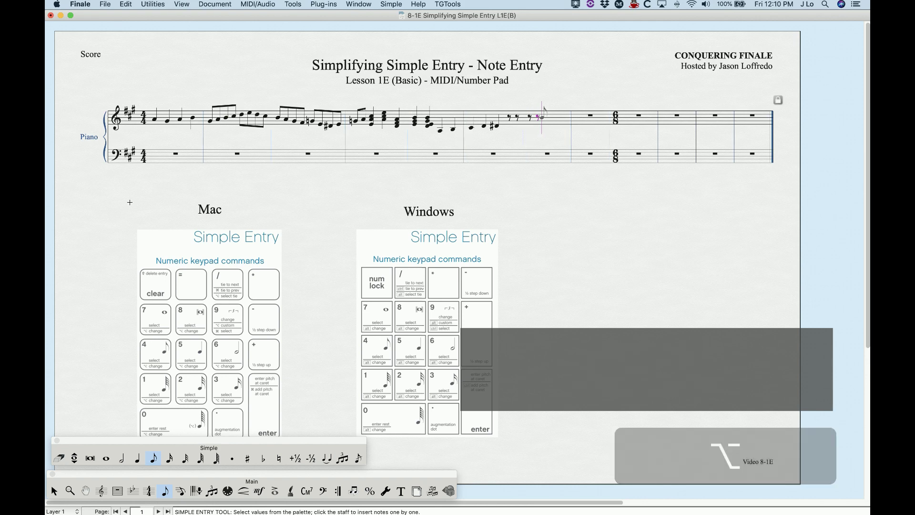
key("shift+Return")
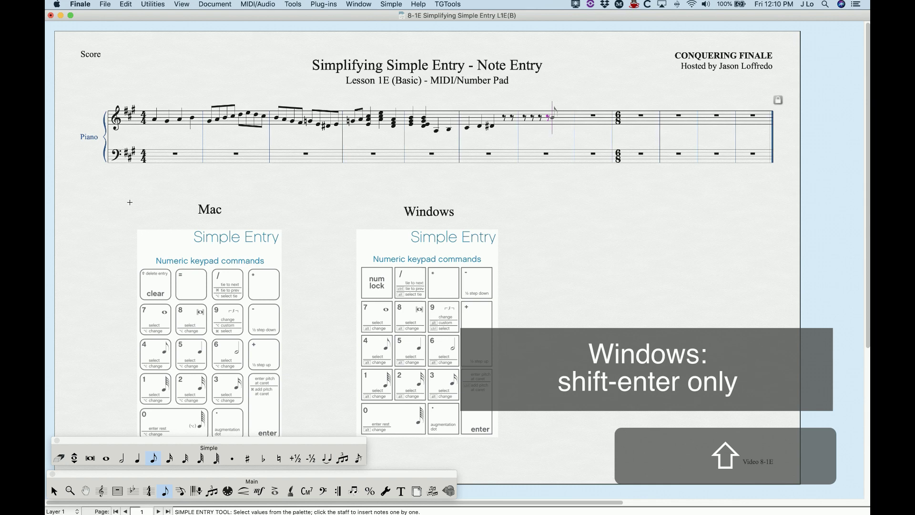
key("Tab")
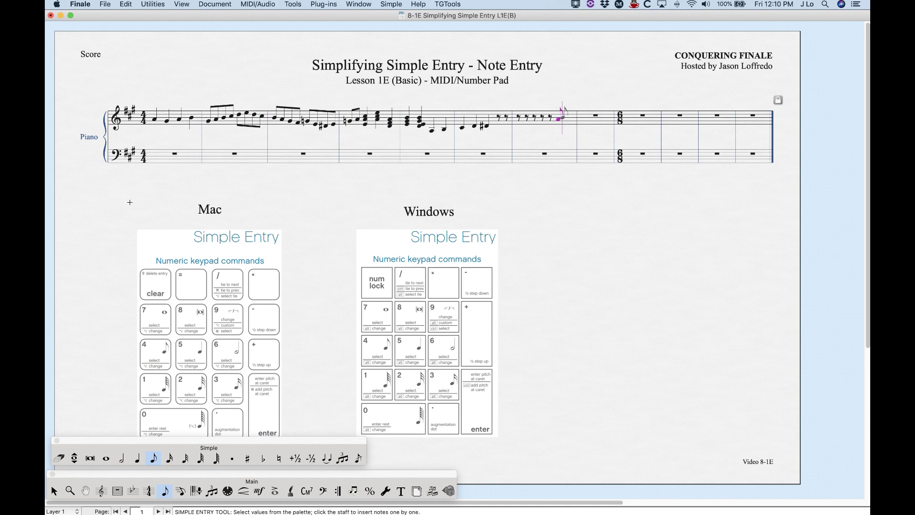
- Toggle the sixth eighth entry of measure 7 between note and rest, trying it with different pitches, and delete it
key("r")
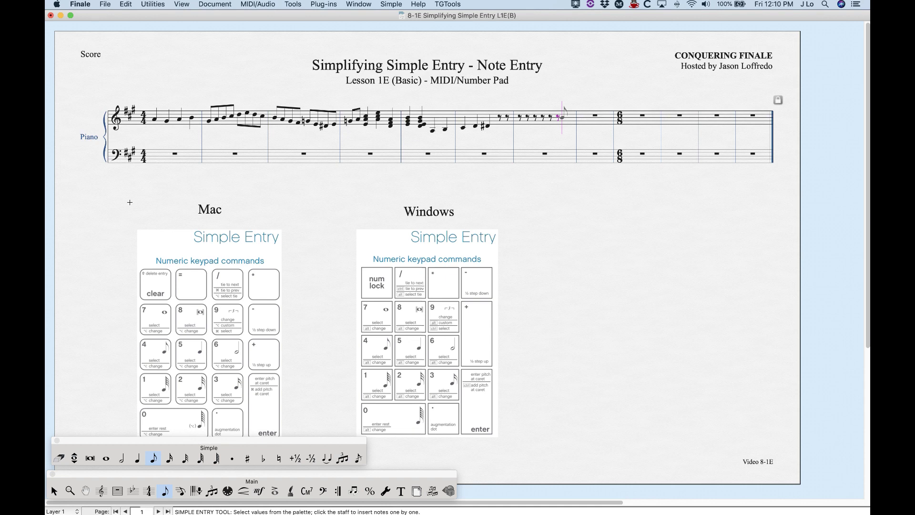
key("r")
key("r")
key("r")
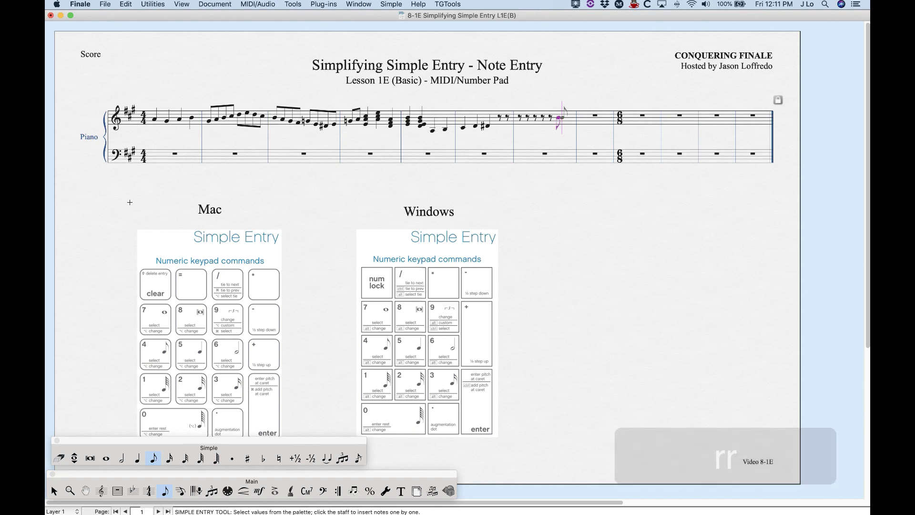
key("BackSpace")
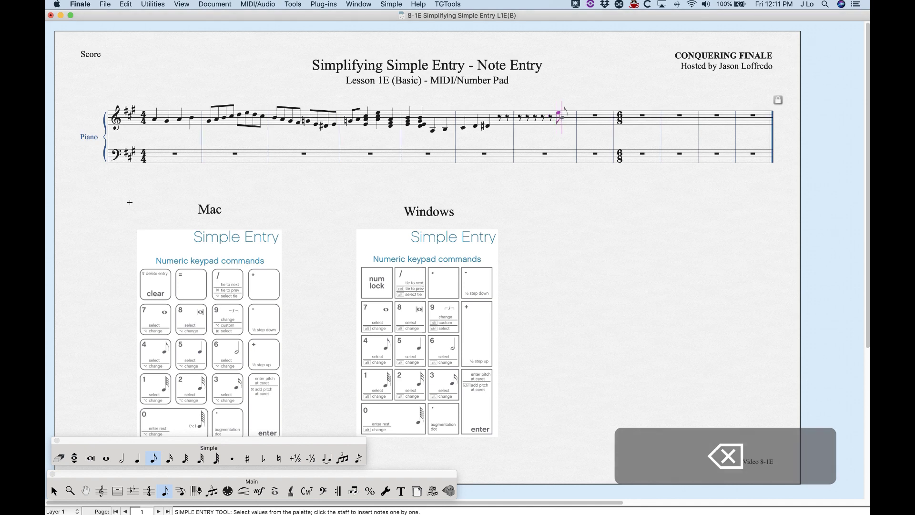
key("r")
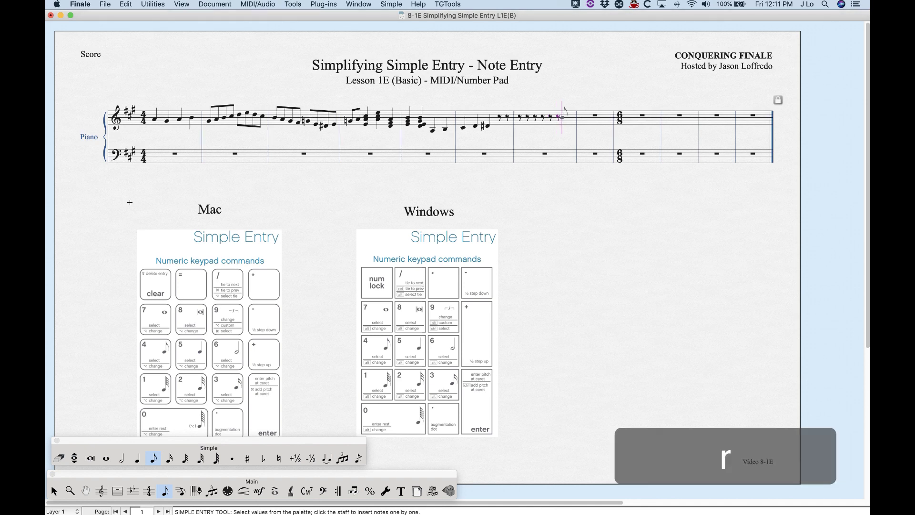
key("r")
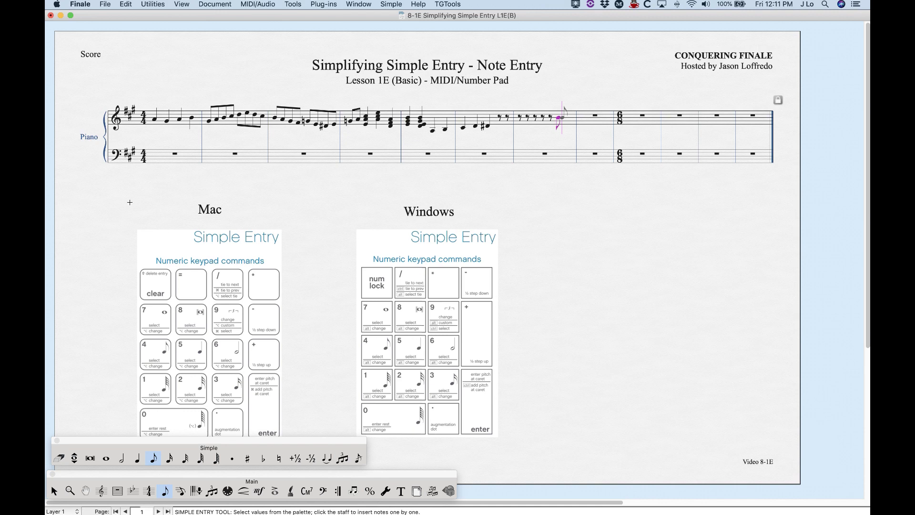
key("BackSpace")
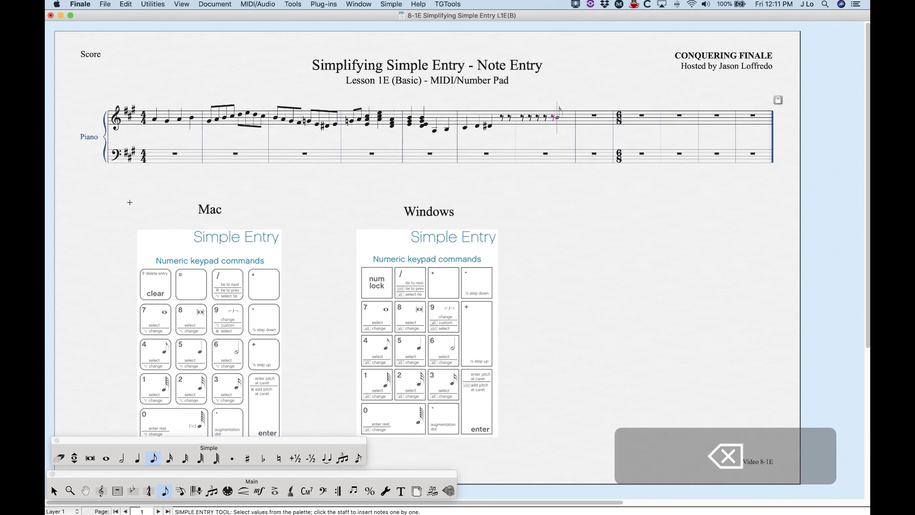
- Enter another eighth rest in measure 7 and move the caret's pitch repeatedly up and down the treble staff, finishing on low F
key("0")
key("Up")
key("Up")
key("Up")
key("Down")
key("Down")
key("Down")
key("Down")
key("Down")
key("Down")
key("Up")
key("Up")
key("Up")
key("Up")
key("Up")
key("Up")
key("Up")
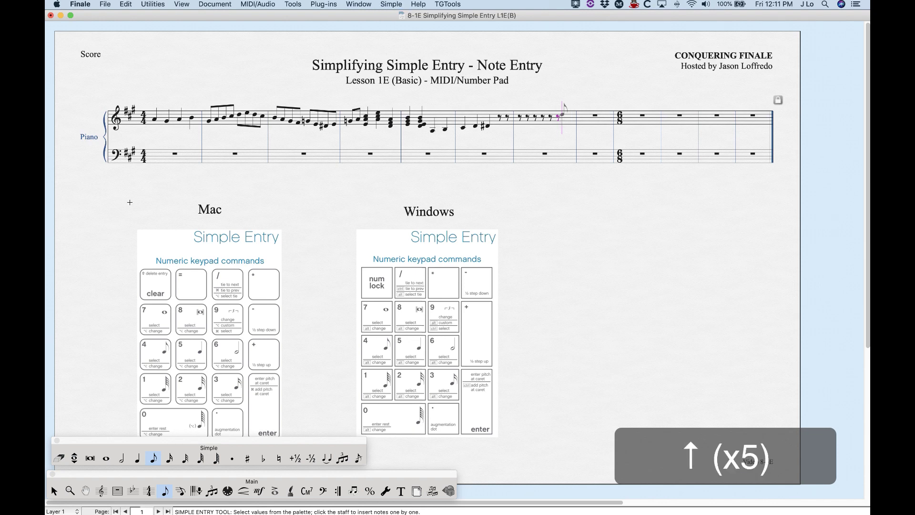
key("Down")
key("Down")
key("Down")
key("Down")
key("Down")
key("Down")
key("Down")
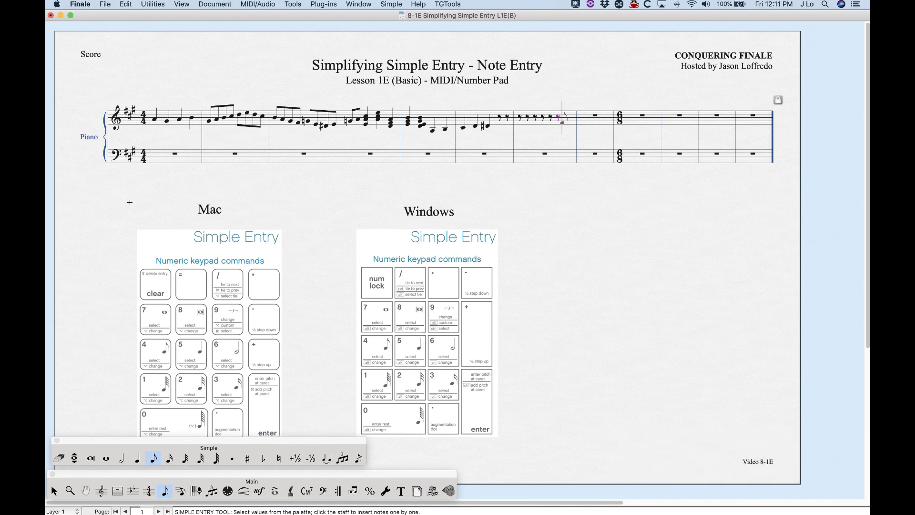
- Turn the last eighth rest in measure 7 into an F at the caret pitch, delete it, and convert the preceding rest to F
key("super+Return")
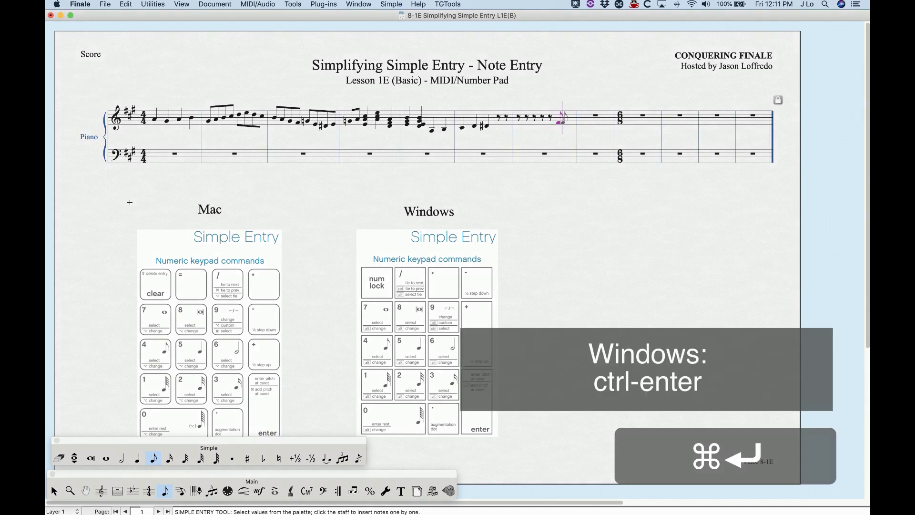
key("BackSpace")
key("super+Return")
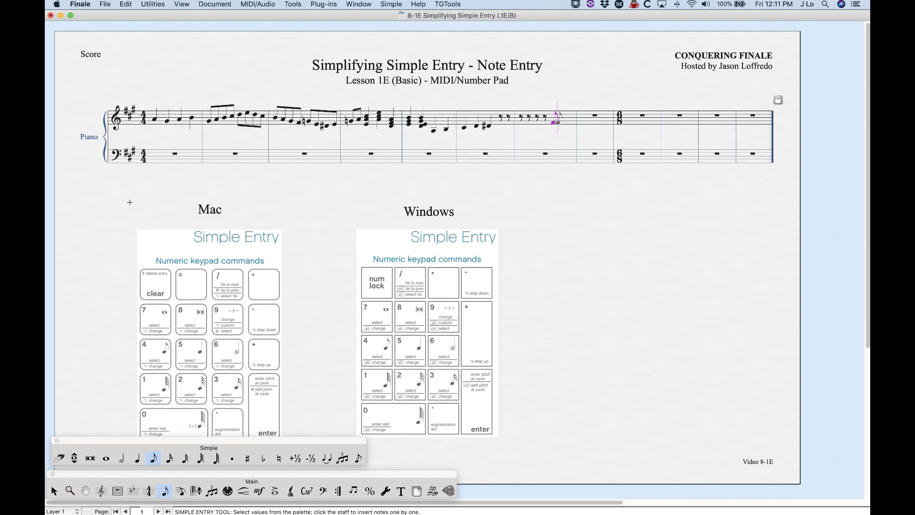
- Delete the treble entries backwards from measure 7, keeping only the first two eighth notes of measure 4
key("BackSpace")
key("BackSpace")
key("BackSpace")
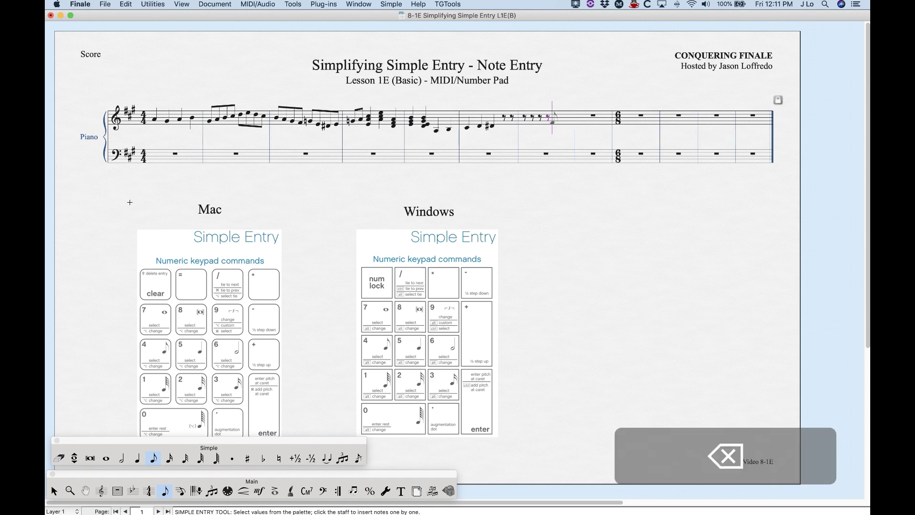
key("BackSpace")
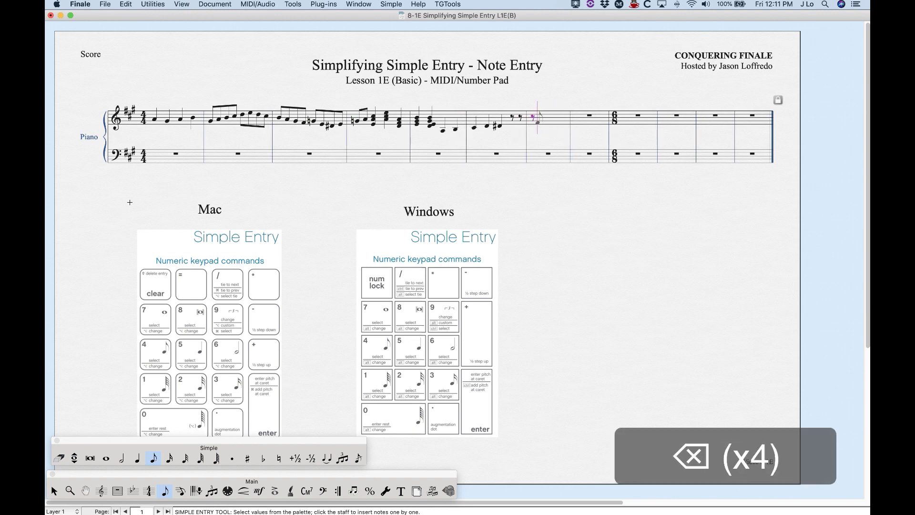
key("BackSpace")
key("BackSpace")
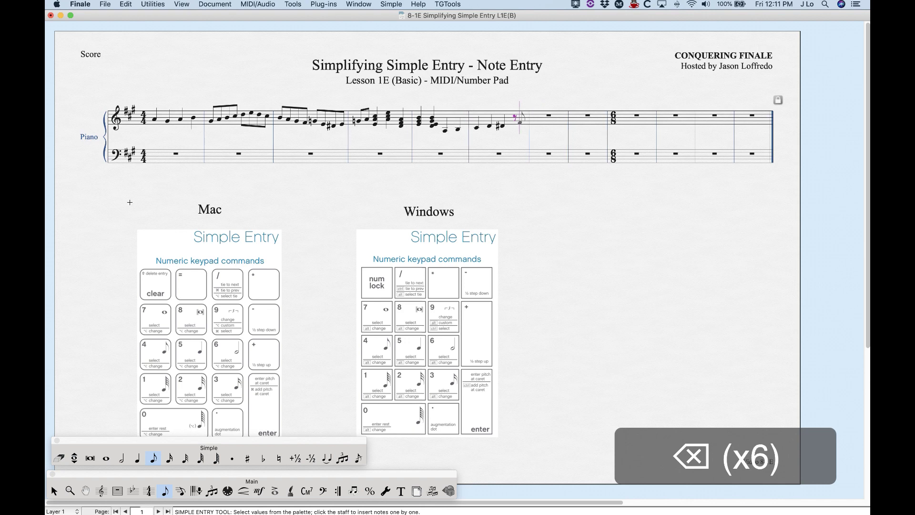
key("BackSpace")
key("BackSpace")
key("BackSpace")
key("BackSpace")
key("BackSpace")
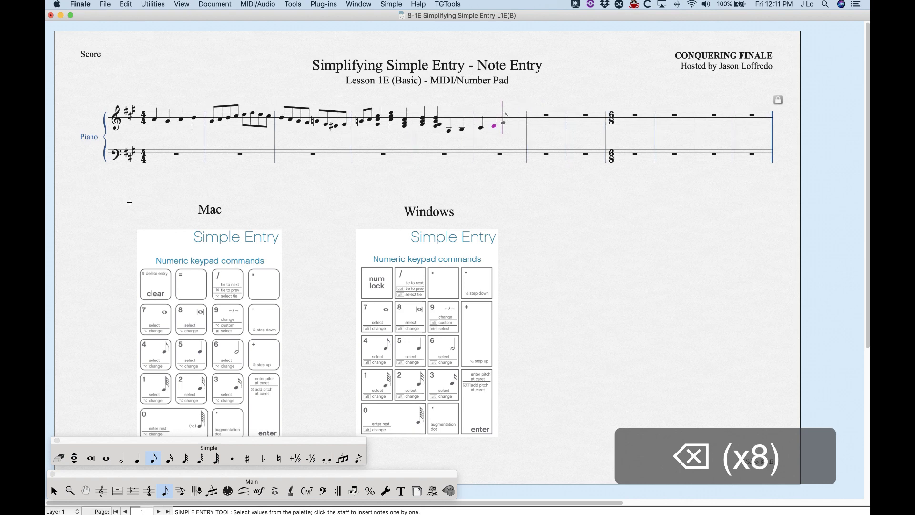
key("BackSpace")
key("BackSpace")
key("BackSpace")
key("BackSpace")
key("BackSpace")
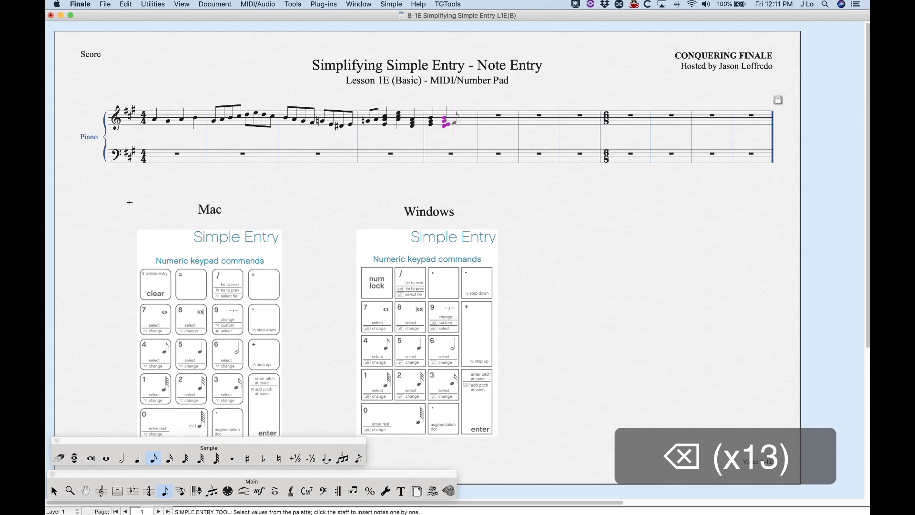
key("BackSpace")
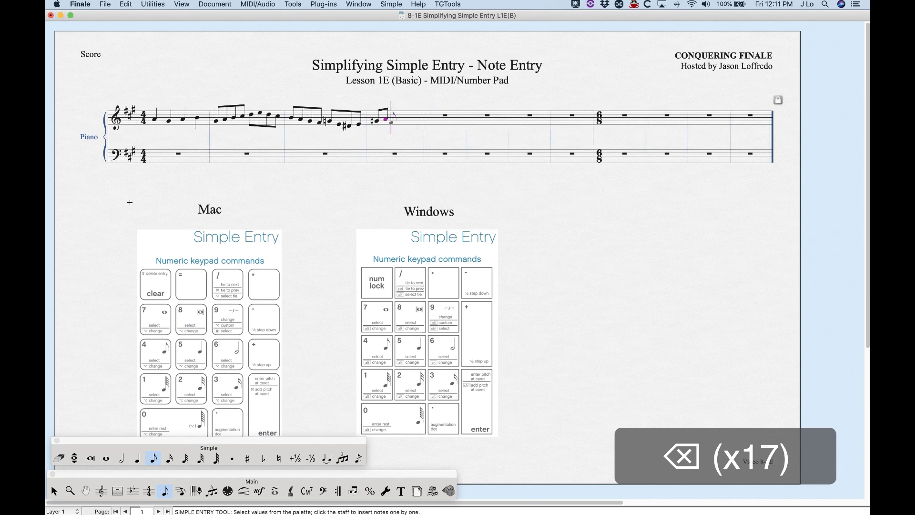
- Select the third eighth note of treble measure 3 and delete it along with the five eighth notes that follow in that measure
key("Left")
key("Left")
key("Left")
key("Left")
key("Left")
key("Left")
key("Left")
key("Left")
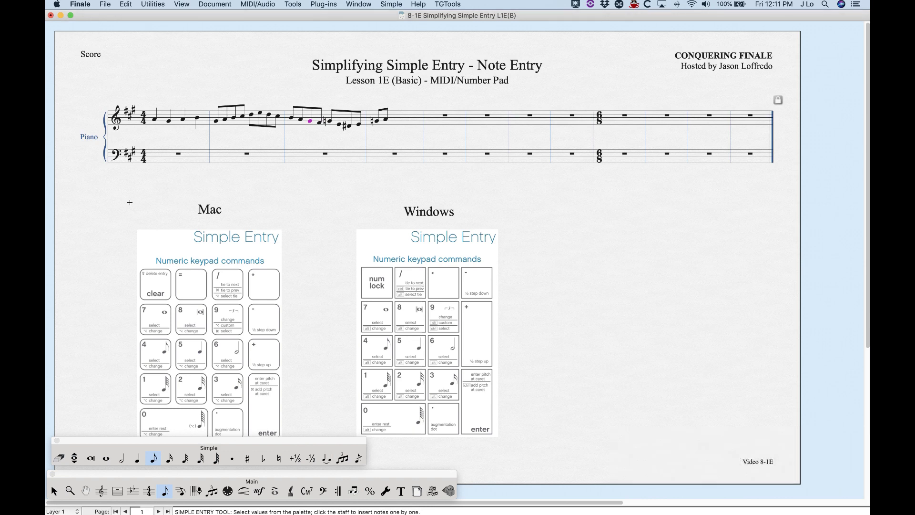
key("BackSpace")
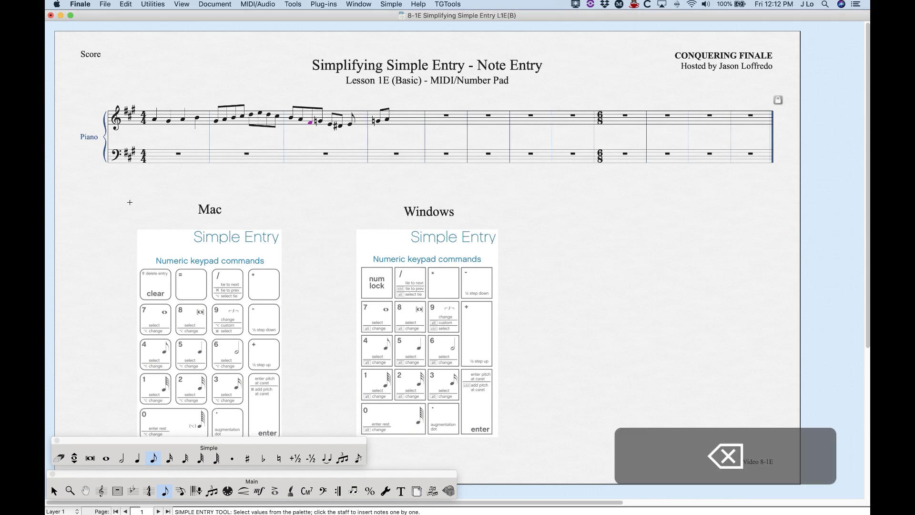
key("BackSpace")
key("BackSpace")
key("BackSpace")
key("BackSpace")
key("BackSpace")
- Delete the two eighth notes in treble measure 4 and the rests in measure 3, back to the second eighth note of measure 3
key("Right")
key("Right")
key("Right")
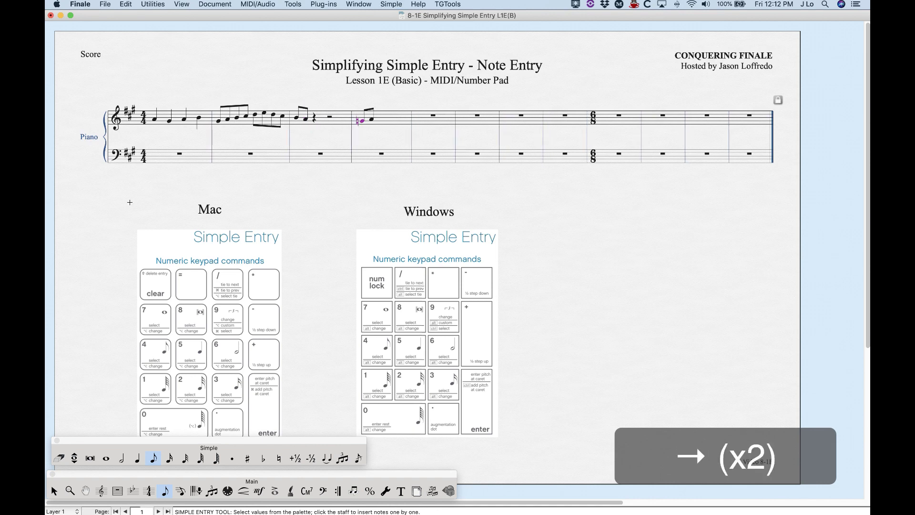
key("BackSpace")
key("BackSpace")
key("BackSpace")
key("BackSpace")
key("BackSpace")
key("BackSpace")
key("BackSpace")
key("BackSpace")
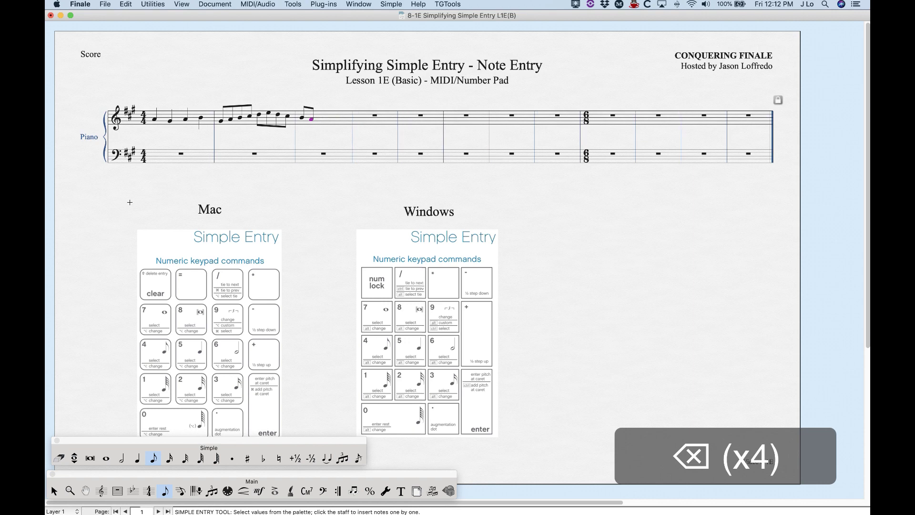
- Delete the remaining treble entries backwards to the start of measure 1, leaving the treble staff empty
key("BackSpace")
key("BackSpace")
key("BackSpace")
key("BackSpace")
key("BackSpace")
key("BackSpace")
key("BackSpace")
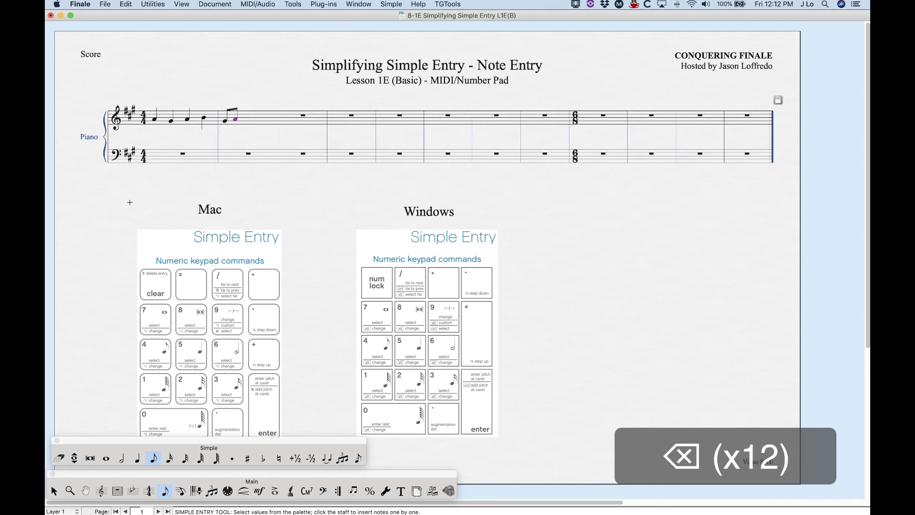
key("BackSpace")
key("BackSpace")
key("BackSpace")
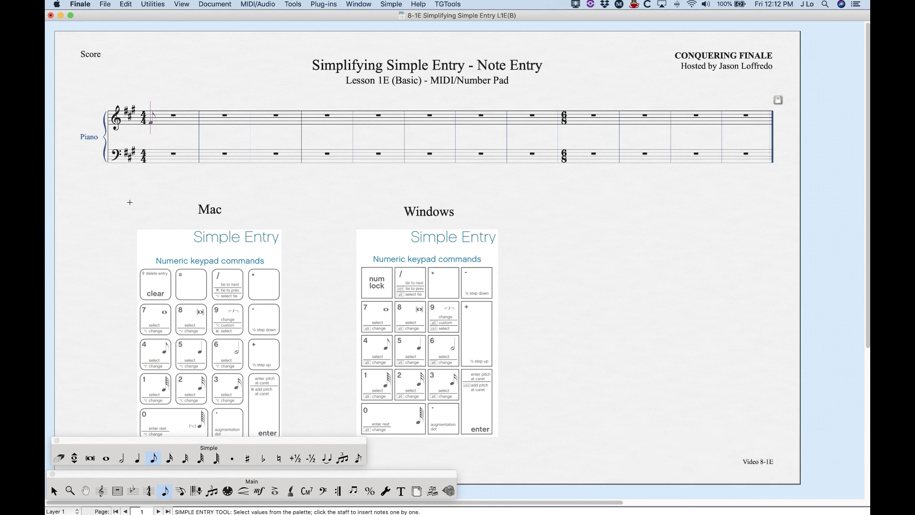
- Enter a dotted quarter A, eighth G, dotted quarter A and eighth G in treble measure 1
key("5")
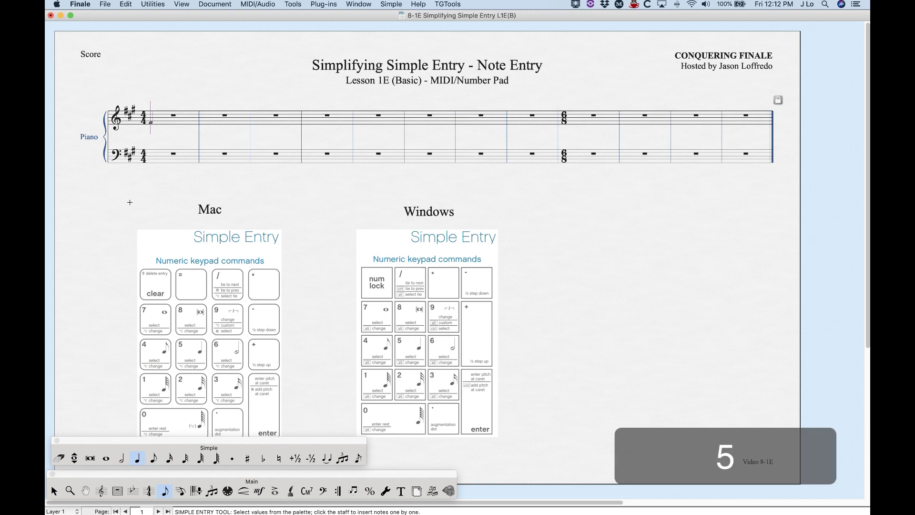
key("Return")
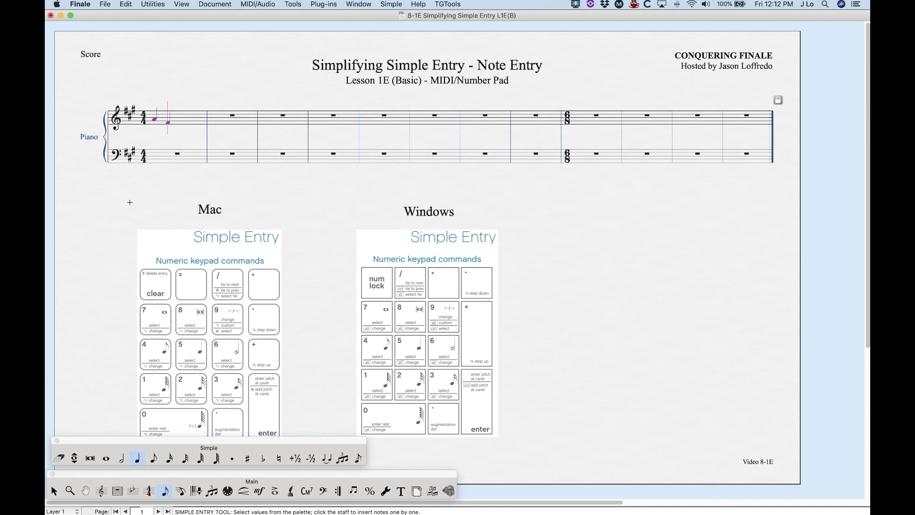
key("period")
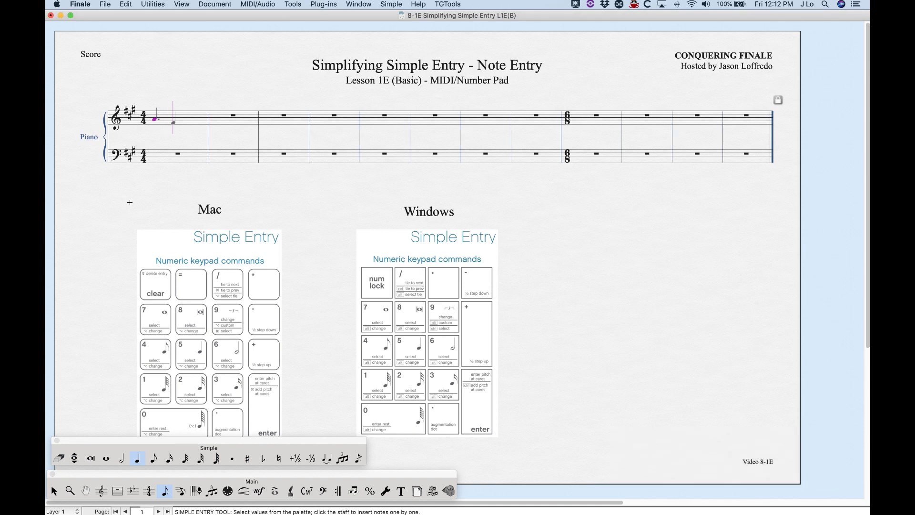
key("4")
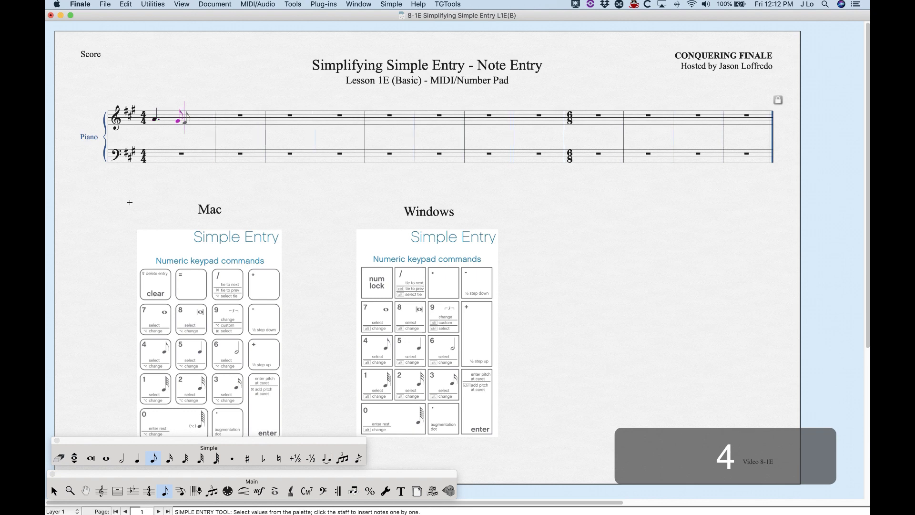
key("5")
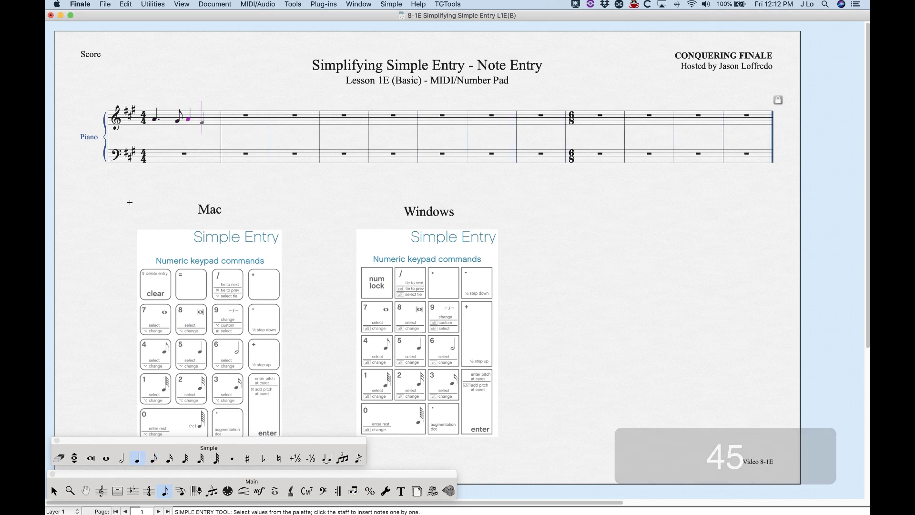
key("Return")
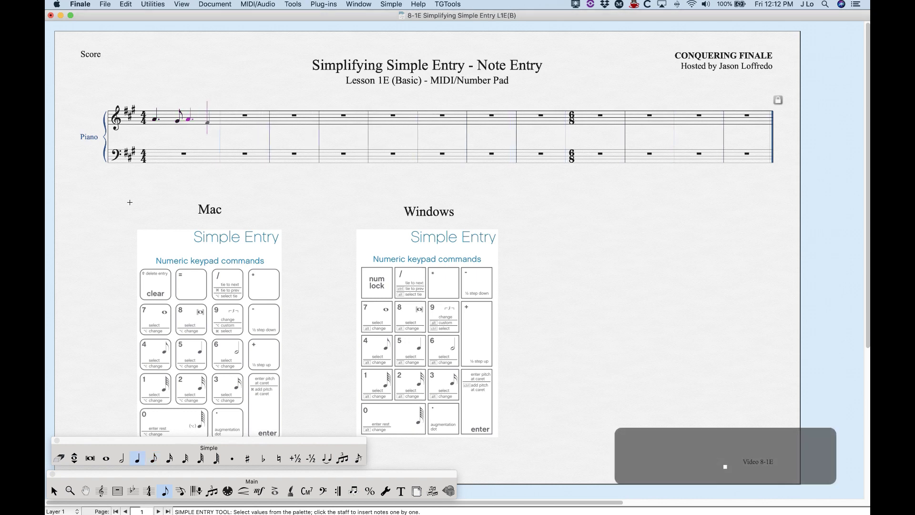
key("4")
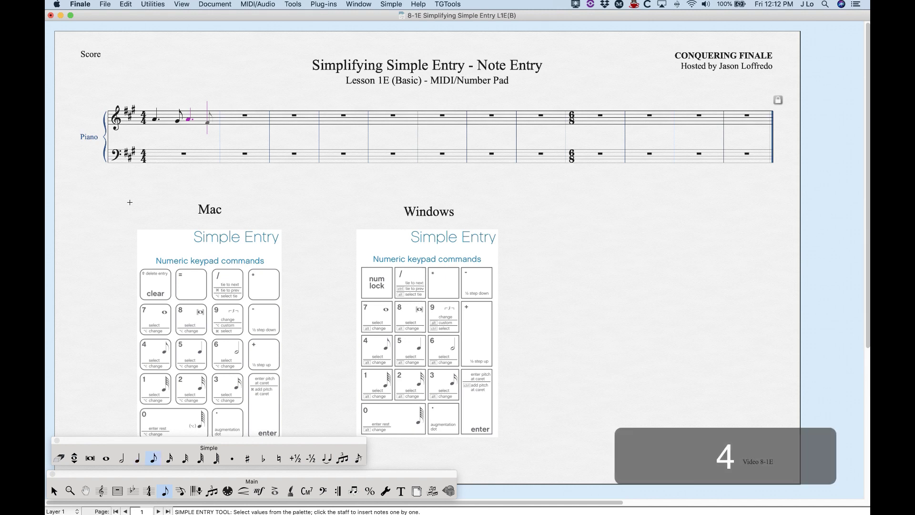
- Fill treble measure 2 with a double-dotted quarter A, a sixteenth G and a half-note A
key("5")
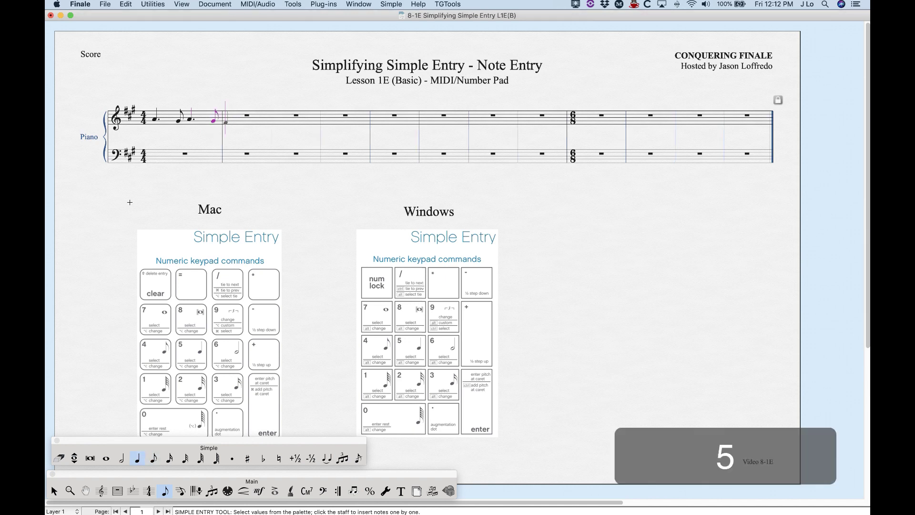
key("Return")
key("period")
key("period")
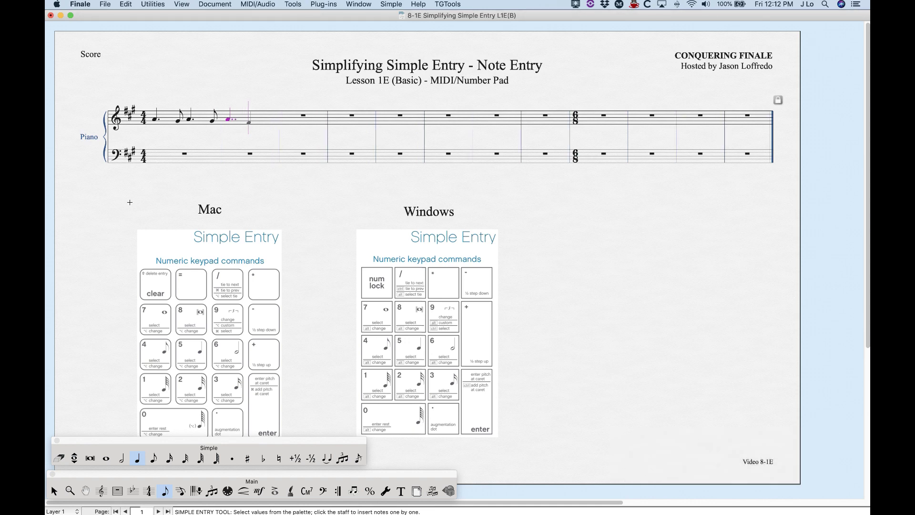
key("3")
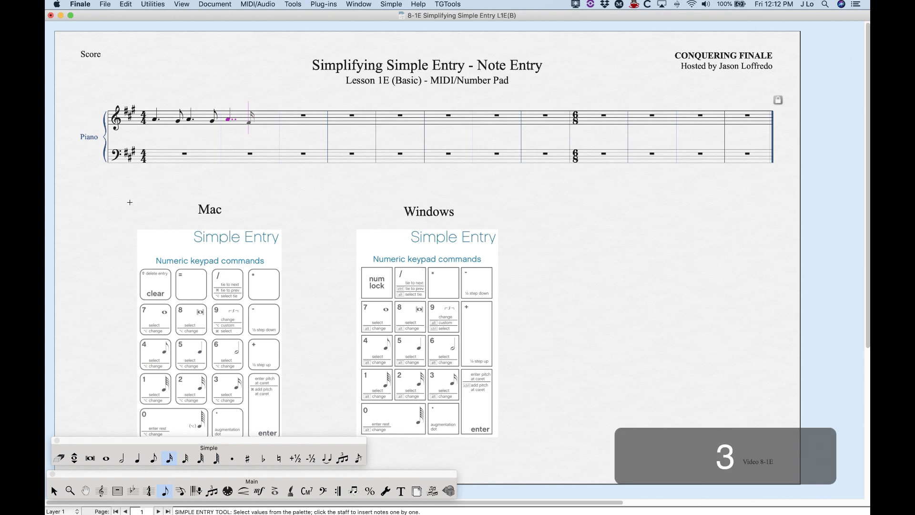
key("KP_Enter")
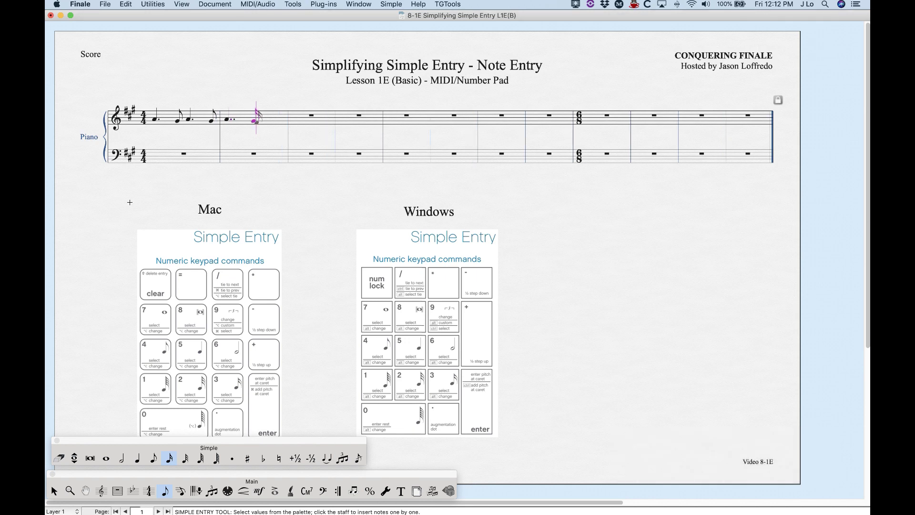
key("6")
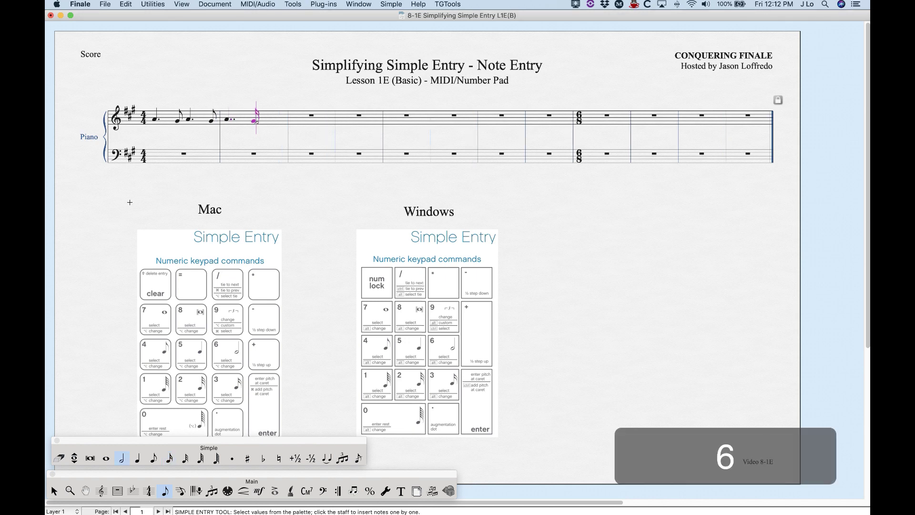
key("KP_Enter")
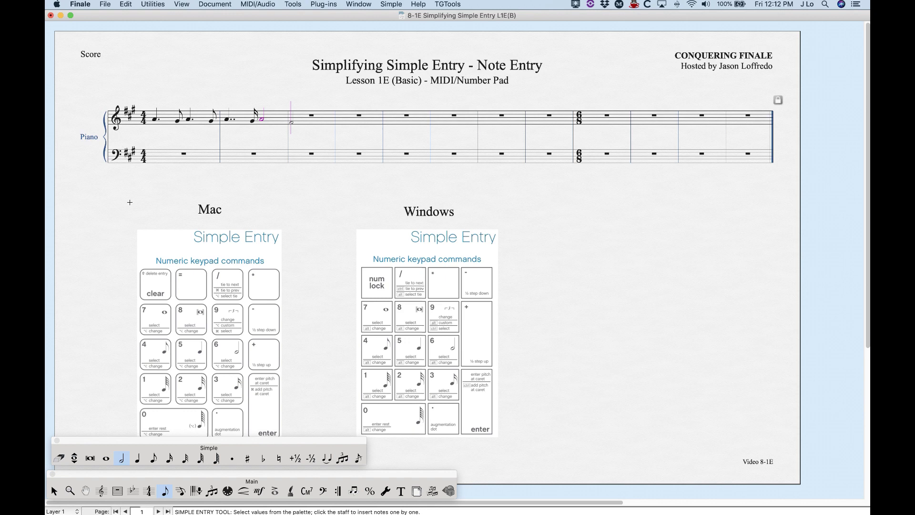
- Enter dotted quarters F, G, A and B from treble measure 9, where 6/8 starts, with the augmentation dot locked, and unlock the dot
key("super+Right")
key("super+Right")
key("super+Right")
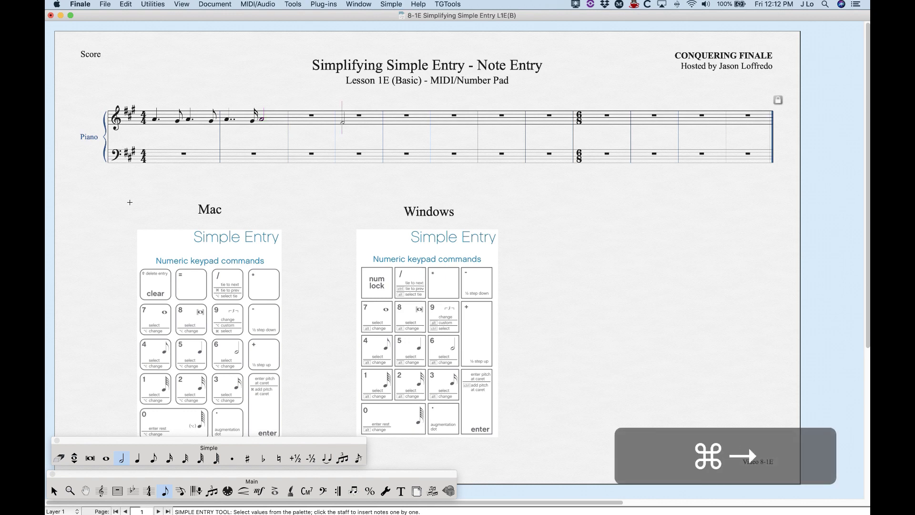
key("super+Right")
key("super+Right")
key("super+Right")
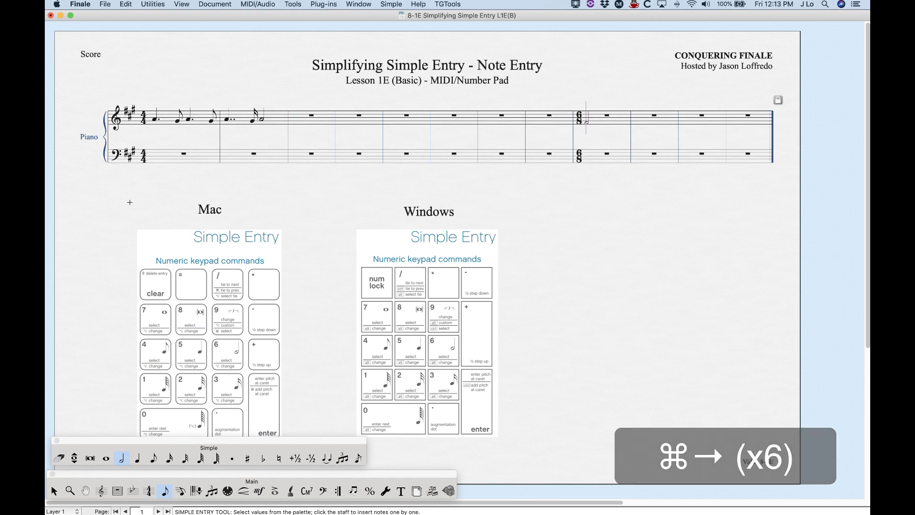
key("5")
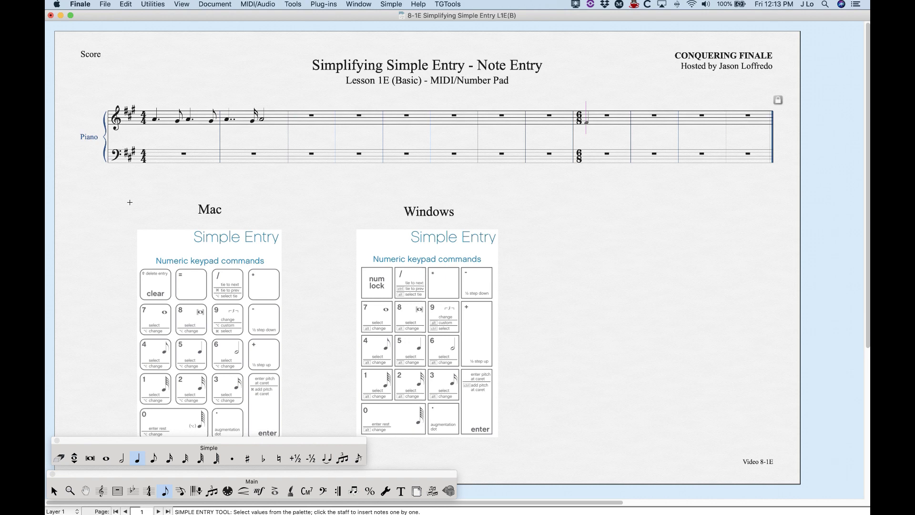
key("shift+period")
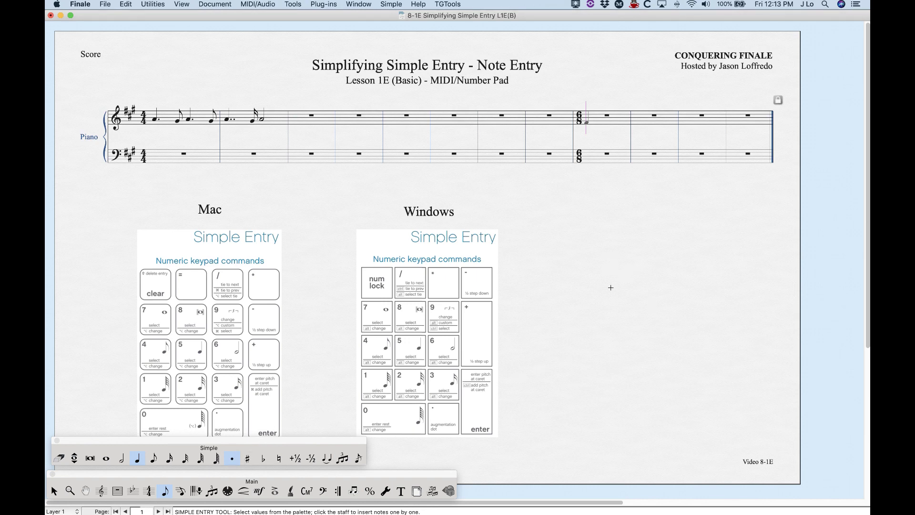
key("Return")
key("Return")
key("Return")
key("Return")
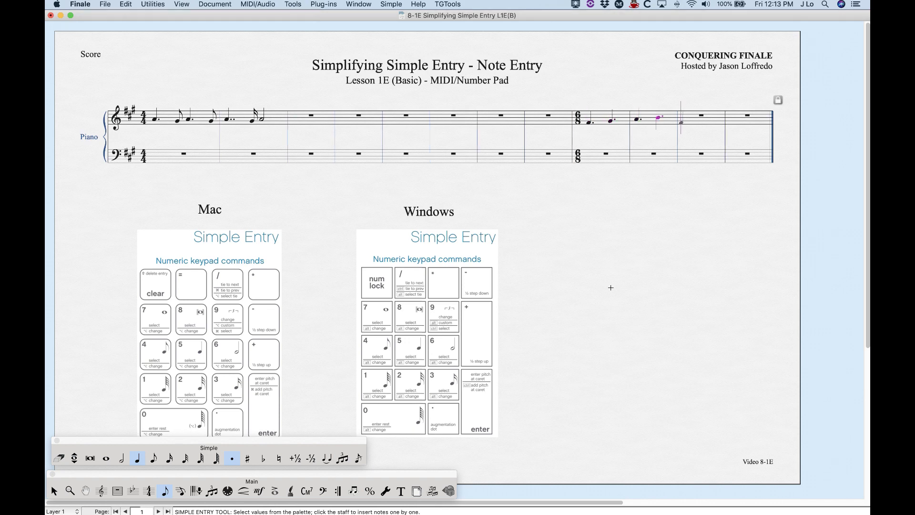
key("shift+period")
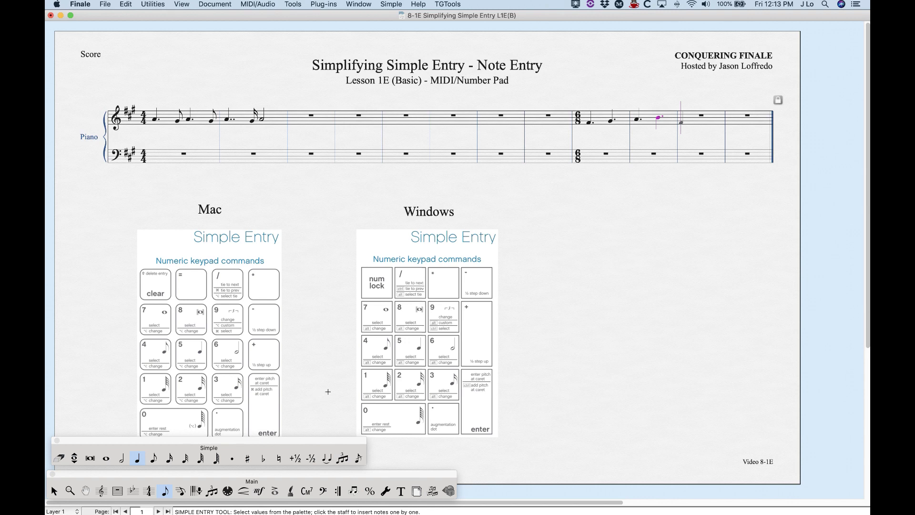
- Lock the augmentation dot, enter dotted quarters A and G in treble measure 11, and unlock the dot
key("super")
key("super+period")
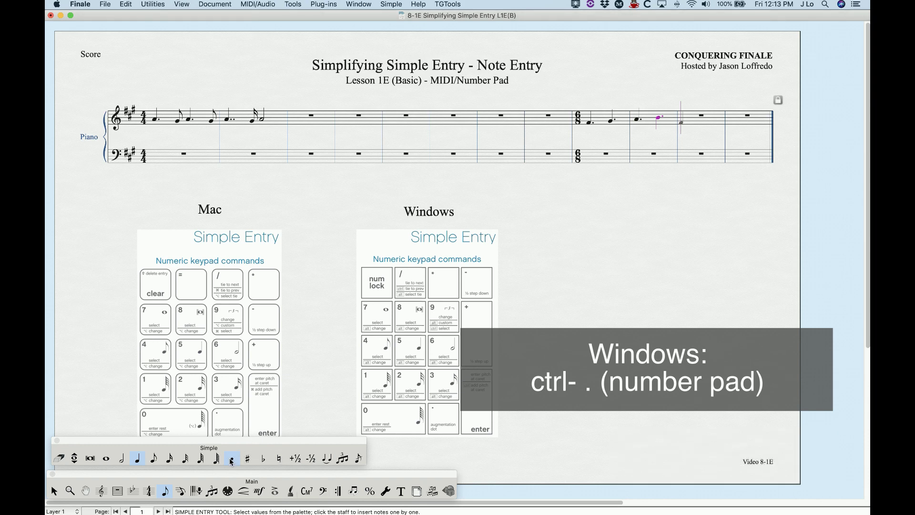
key("a")
key("g")
key("super+period")
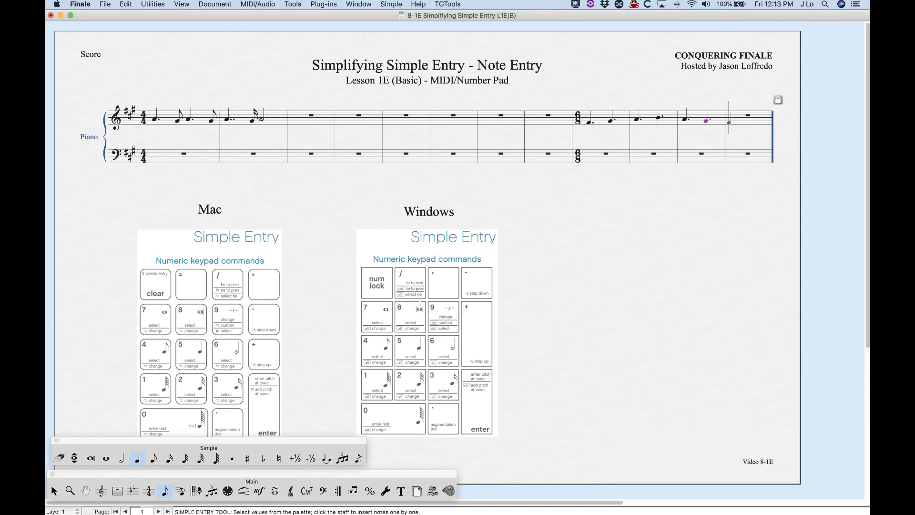
- Delete all the dotted-rhythm entries on the treble staff backwards from measure 11 to measure 1
key("BackSpace")
key("BackSpace")
key("BackSpace")
key("BackSpace")
key("BackSpace")
key("BackSpace")
key("BackSpace")
key("BackSpace")
key("BackSpace")
key("BackSpace")
key("BackSpace")
key("BackSpace")
key("BackSpace")
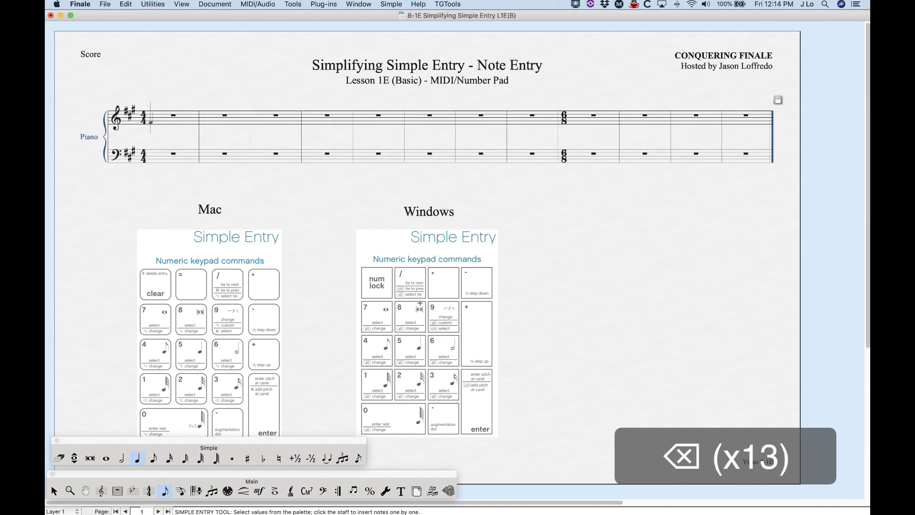
- Enter two quarter-note Bs in treble measure 1, each preceded by an eighth-note A converted to a grace note
key("4")
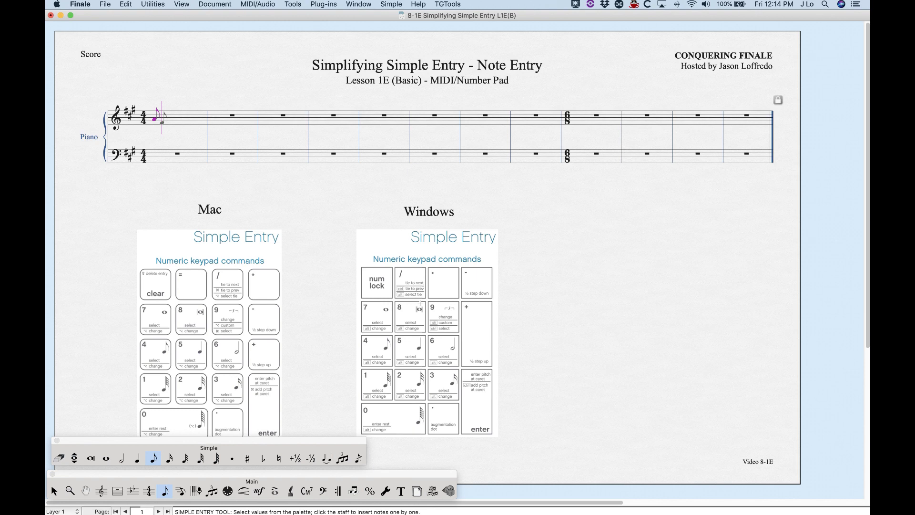
key("alt")
key("alt+g")
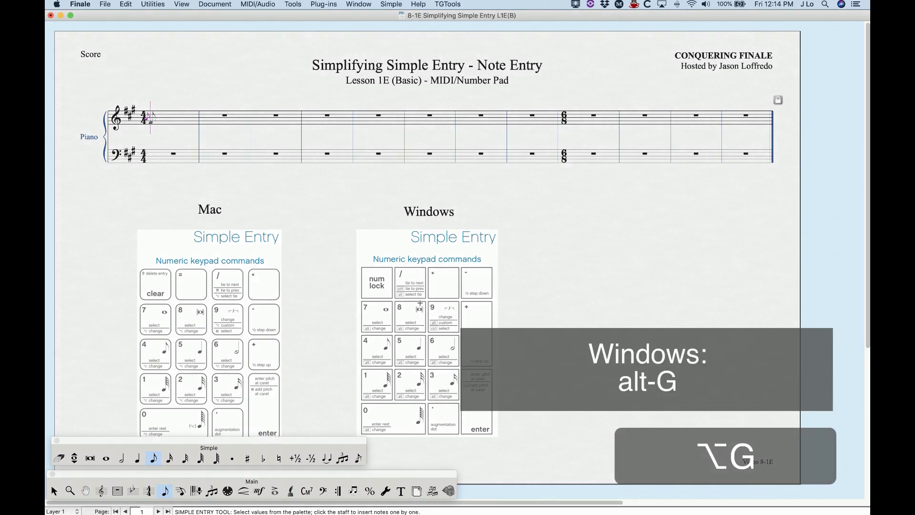
key("5")
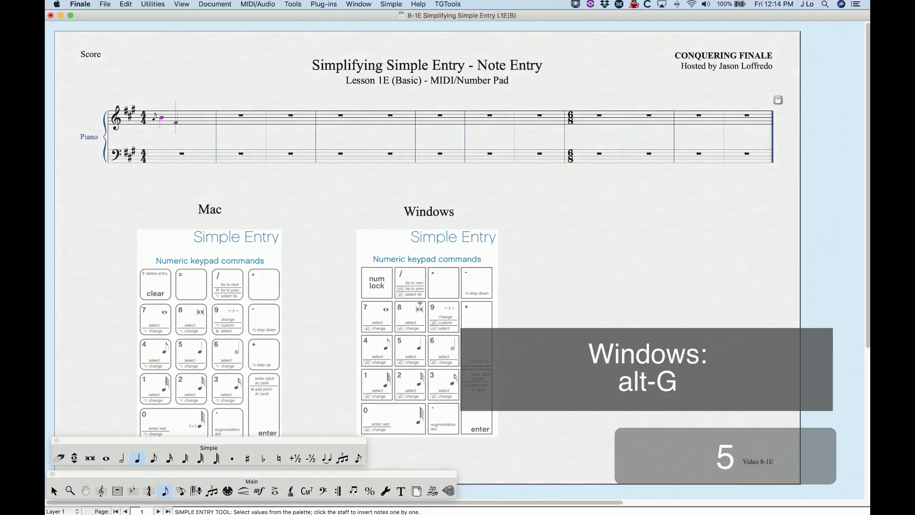
key("4")
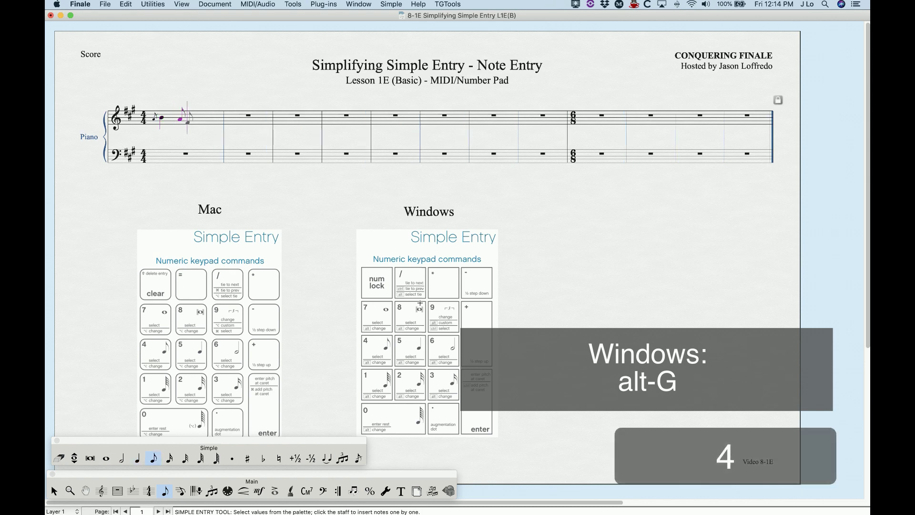
key("alt")
key("alt+g")
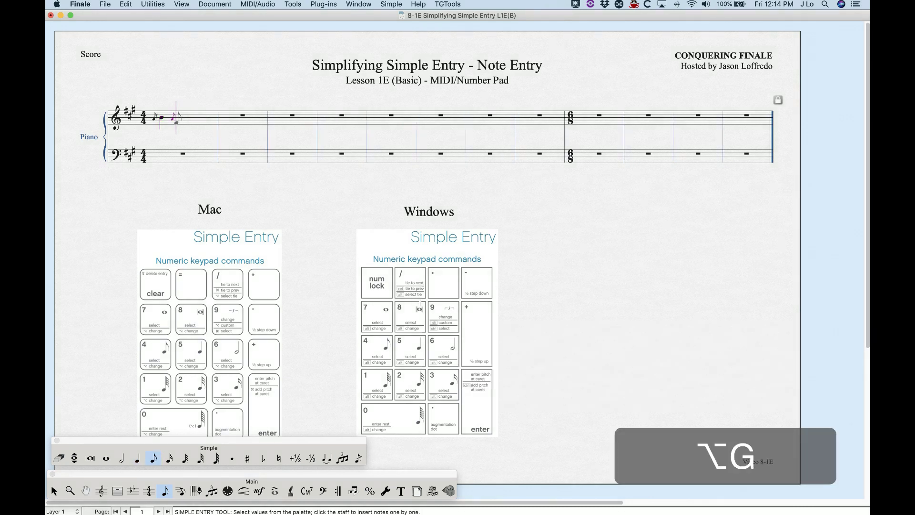
key("5")
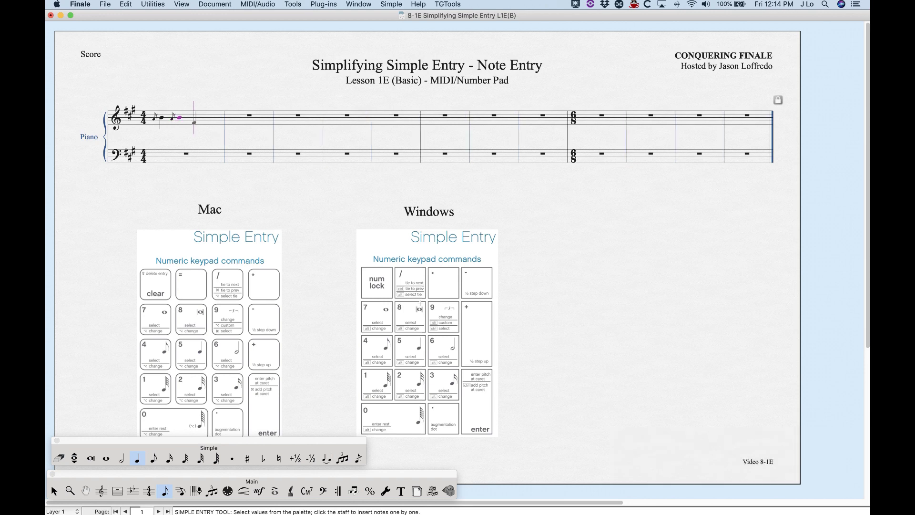
- Lock the grace note, enter eighth-note graces F, G, A, B and C in treble measure 1, unlock it, and add a quarter-note D
key("4")
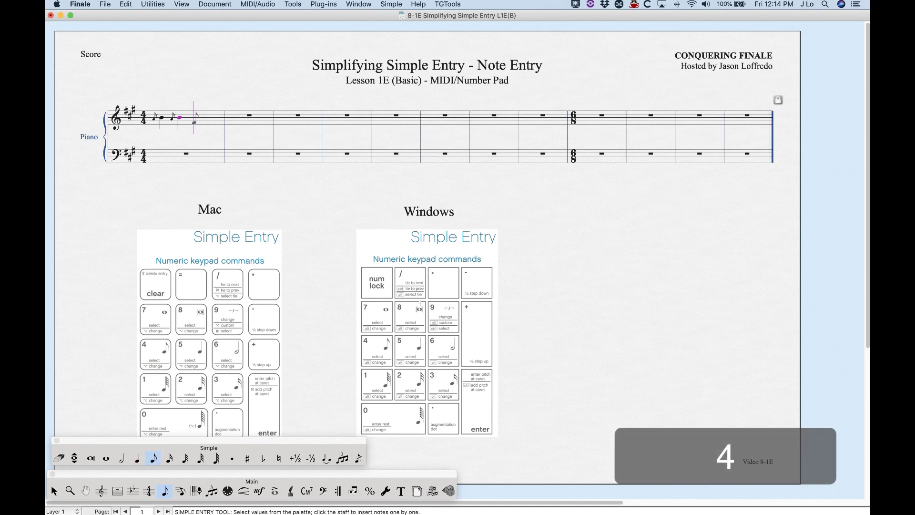
key("super+g")
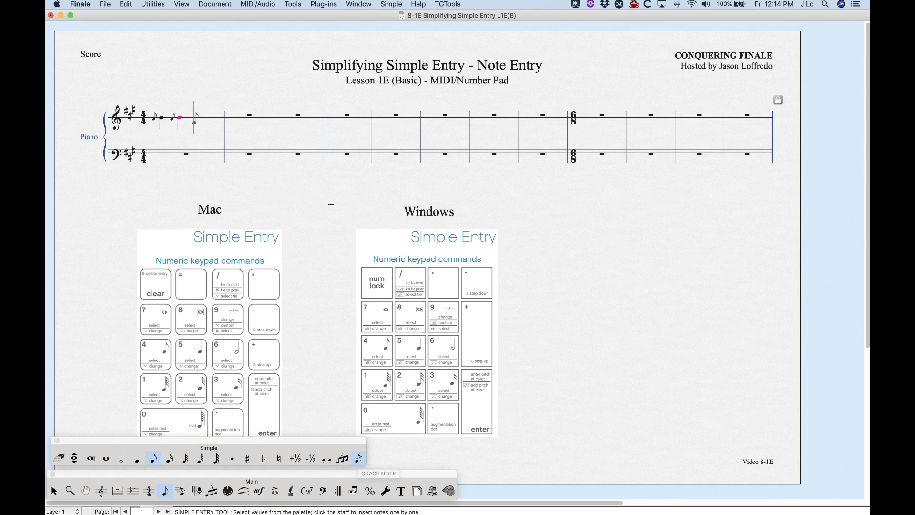
key("Return")
key("Return")
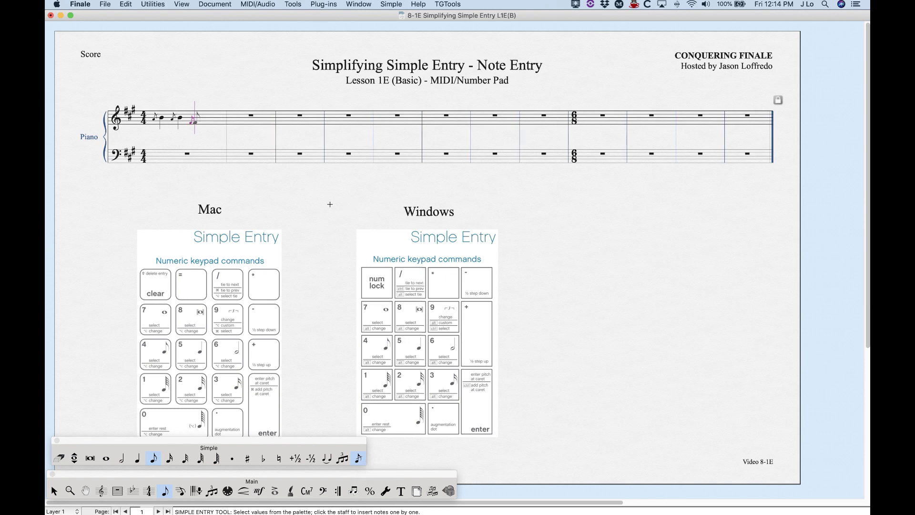
key("Return")
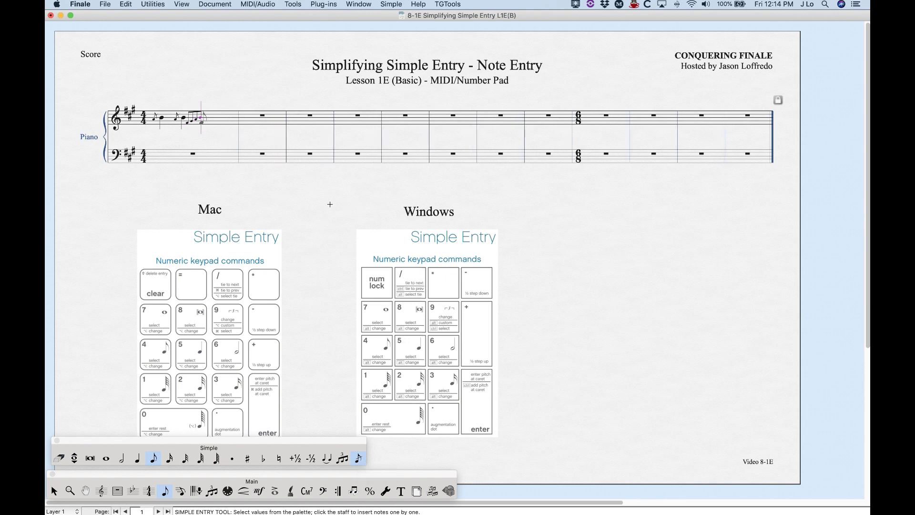
key("Return")
key("5")
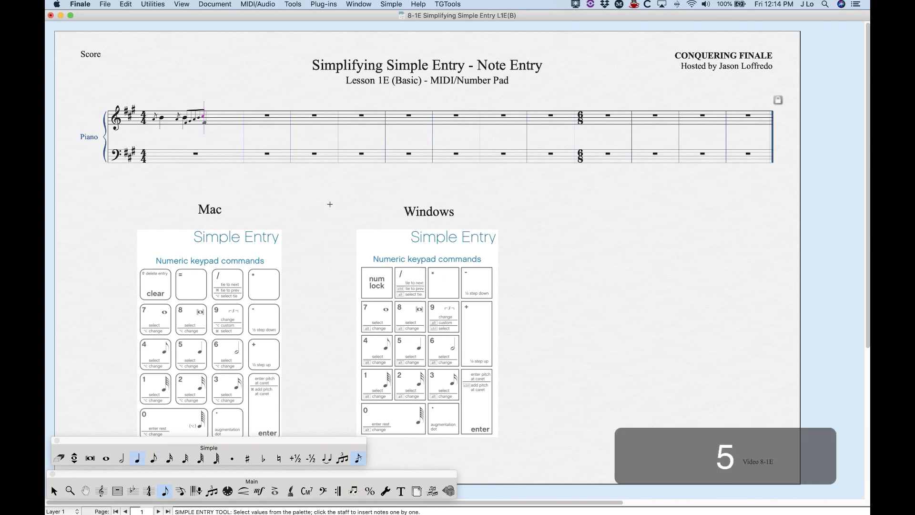
key("super+g")
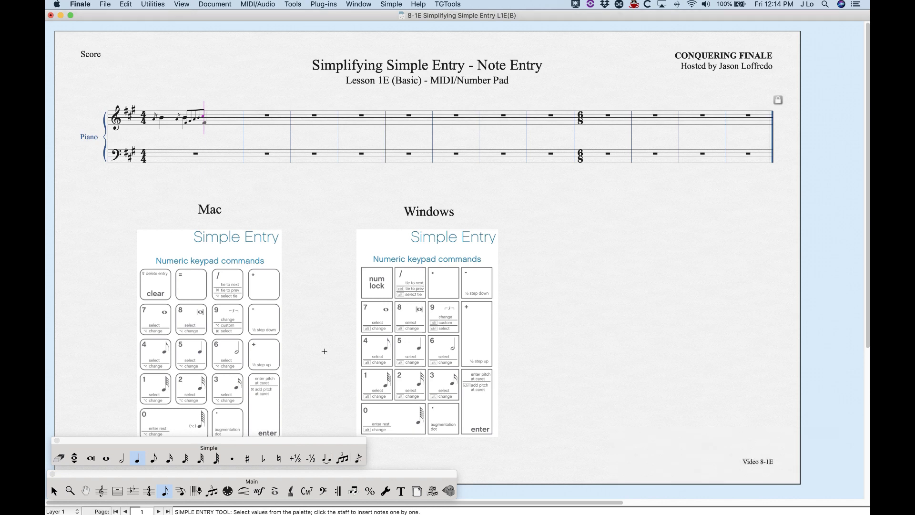
key("e")
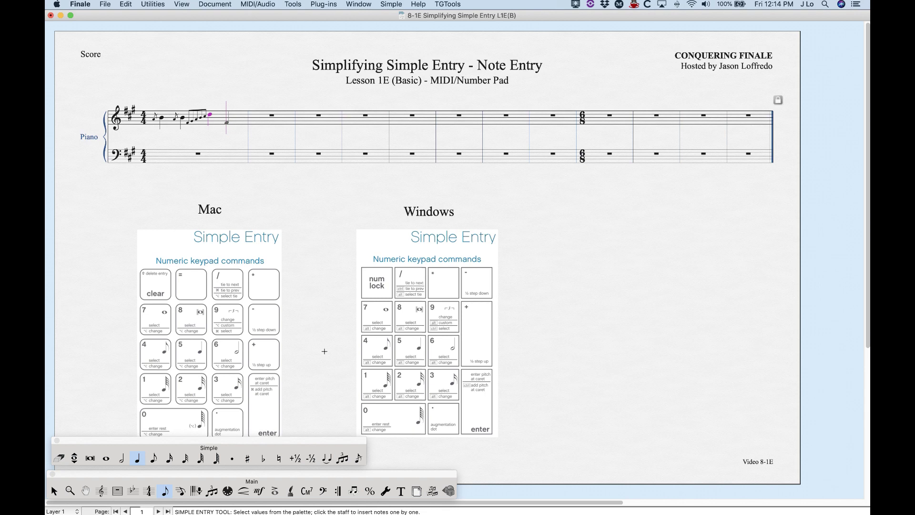
- Delete all the grace notes and quarter notes in treble measure 1, working backwards to its start
key("BackSpace")
key("BackSpace")
key("BackSpace")
key("BackSpace")
key("BackSpace")
key("BackSpace")
key("BackSpace")
key("BackSpace")
key("BackSpace")
key("BackSpace")
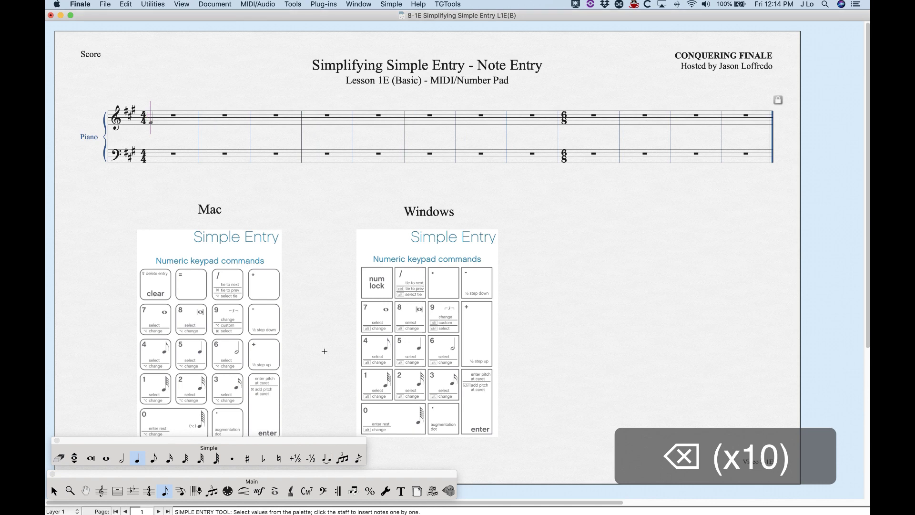
- Enter an eighth-note A in treble measure 1, convert it to a triplet, and complete the triplet with G and A
key("4")
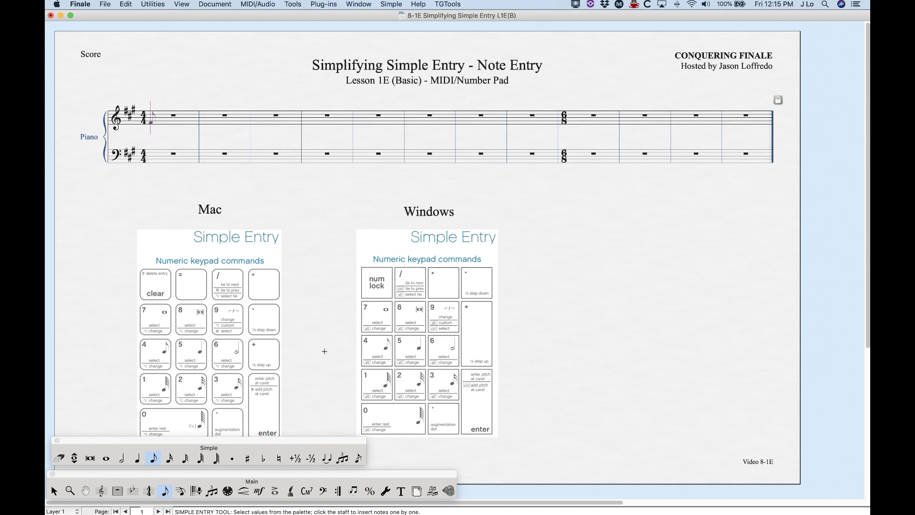
key("Return")
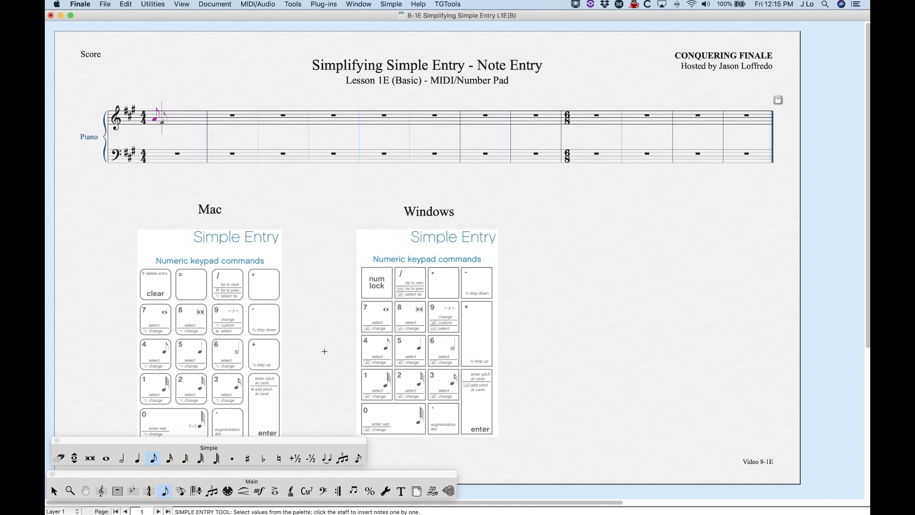
key("9")
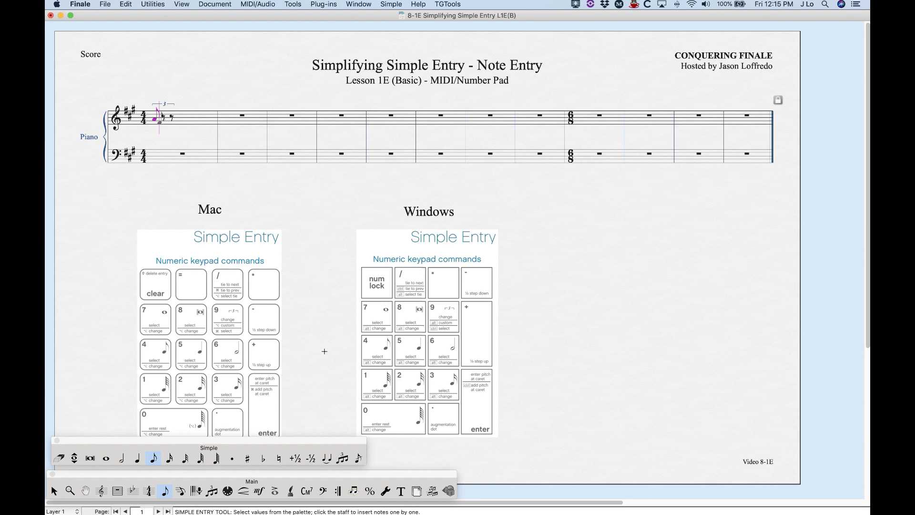
key("Return")
key("Return")
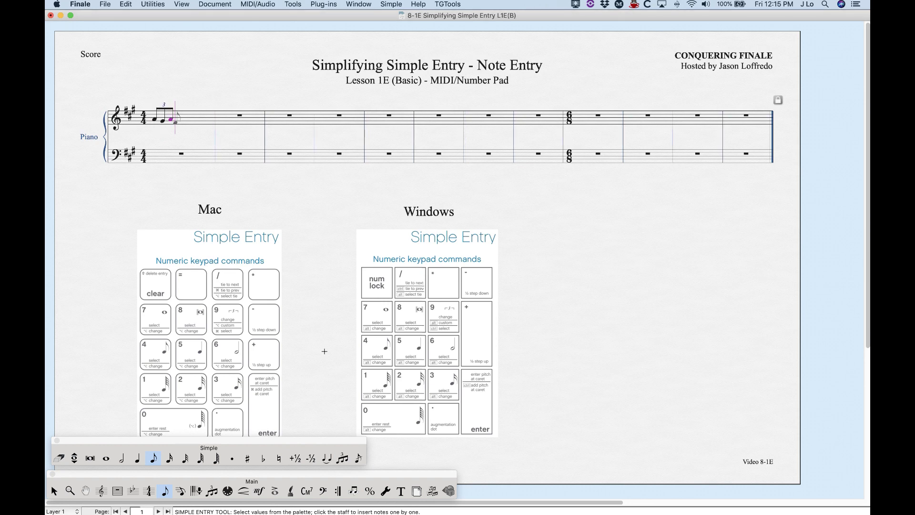
- Enter a quarter-note triplet G, A, G after the eighth-note triplet, and fill the measure with a quarter-note chord of A and B
key("5")
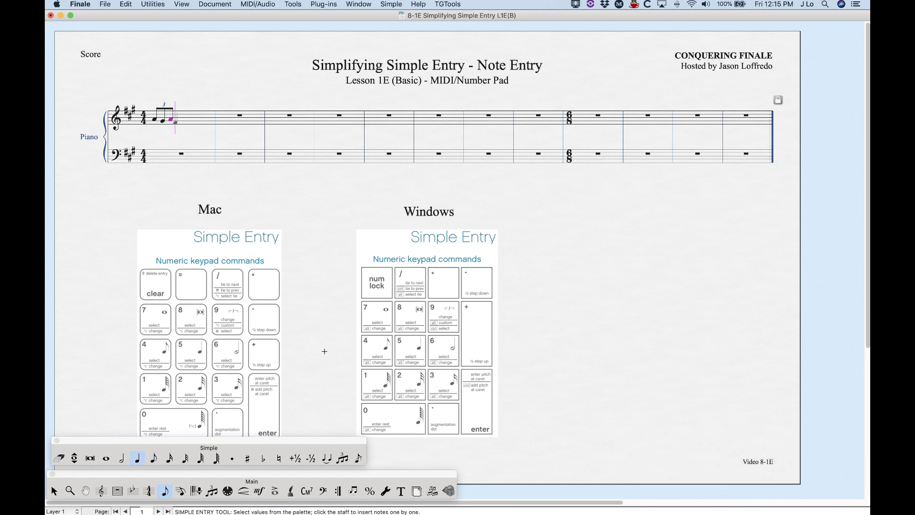
key("Return")
key("9")
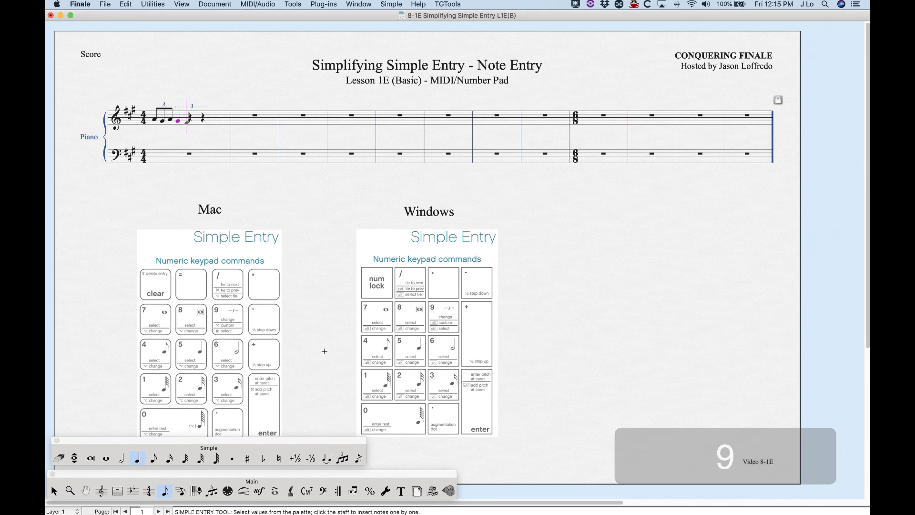
key("Return")
key("Return")
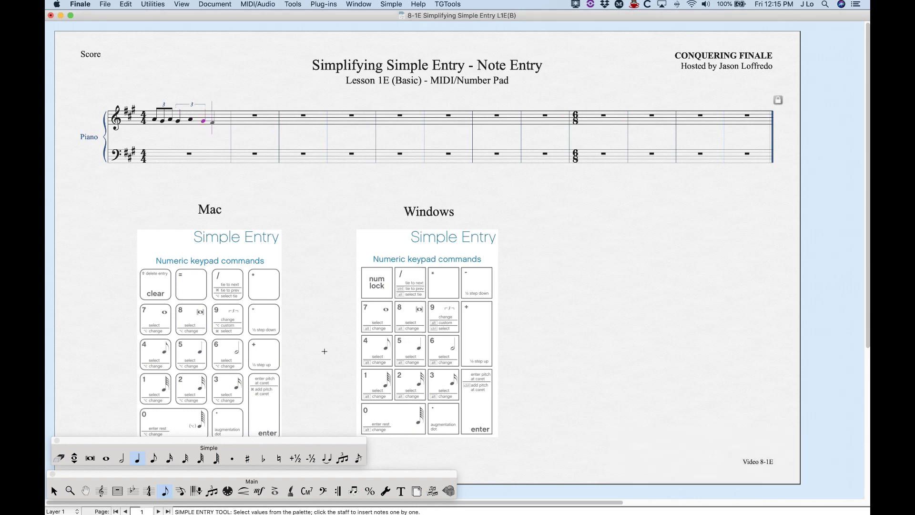
key("Return")
- Lock the tuplet, enter eighth-note triplets from F up to A and down to G from treble measure 2, unlock it, and add quarters A and B
key("4")
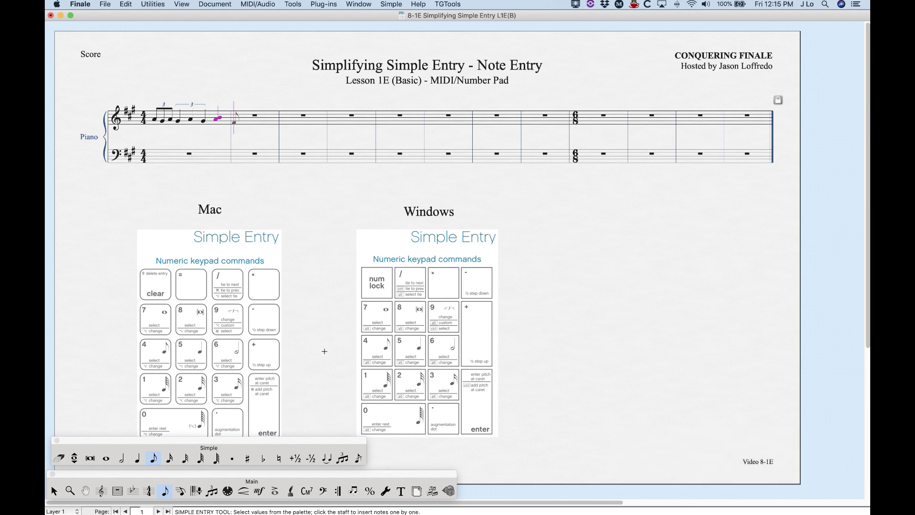
key("super+9")
key("f")
key("g")
key("a")
key("b")
key("c")
key("d")
key("e")
key("f")
key("g")
key("a")
key("g")
key("f")
key("e")
key("d")
key("c")
key("b")
key("a")
key("g")
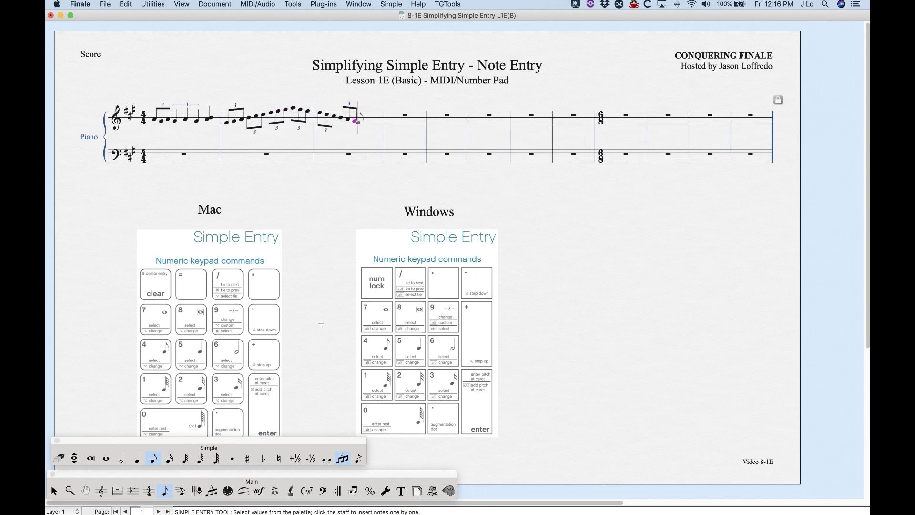
key("super+9")
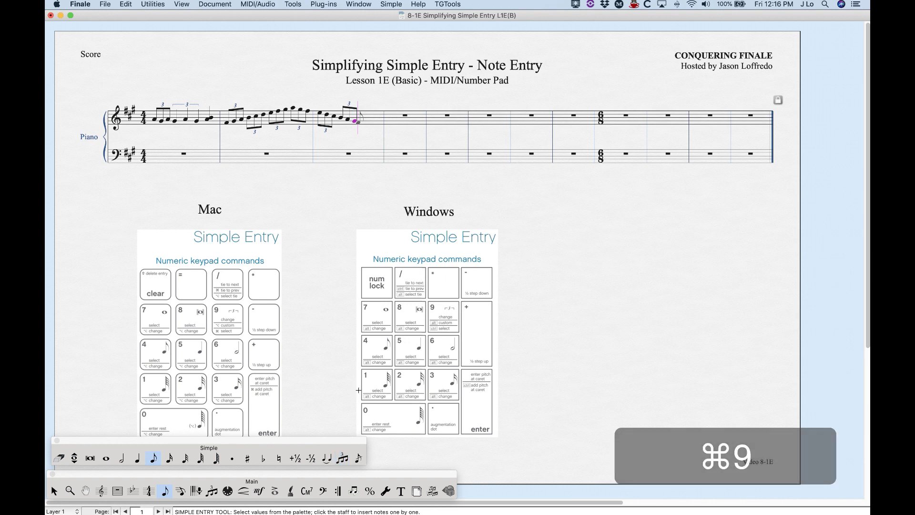
key("5")
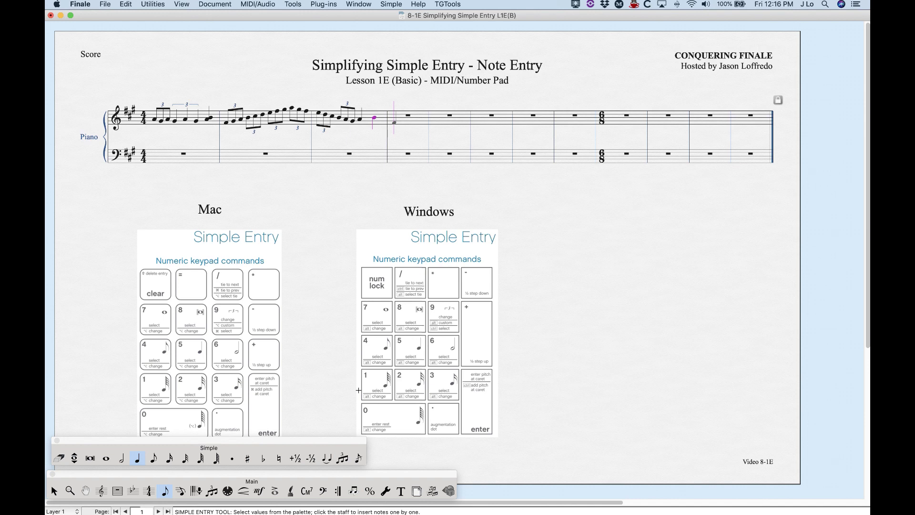
- Enter a sixteenth-note F in treble measure 4, define its tuplet as 5 in the space of 4, and complete it with G, A, B, C
key("3")
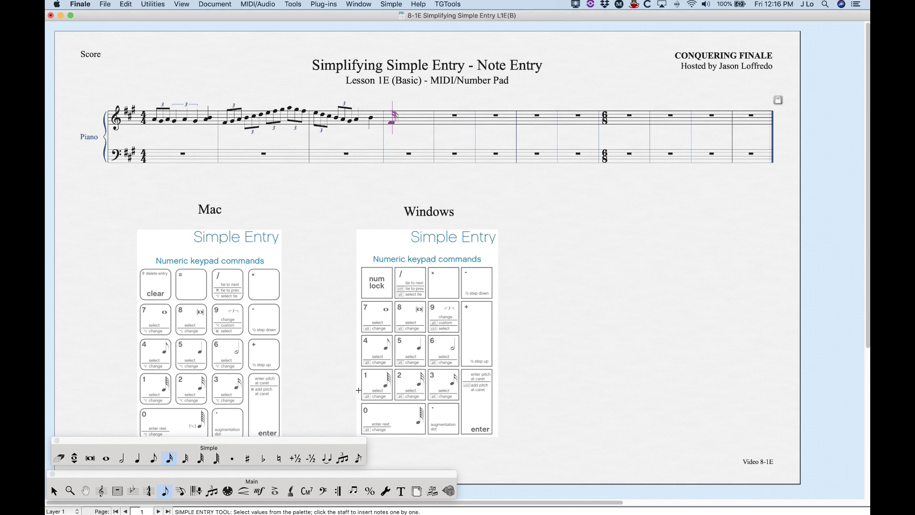
key("alt+9")
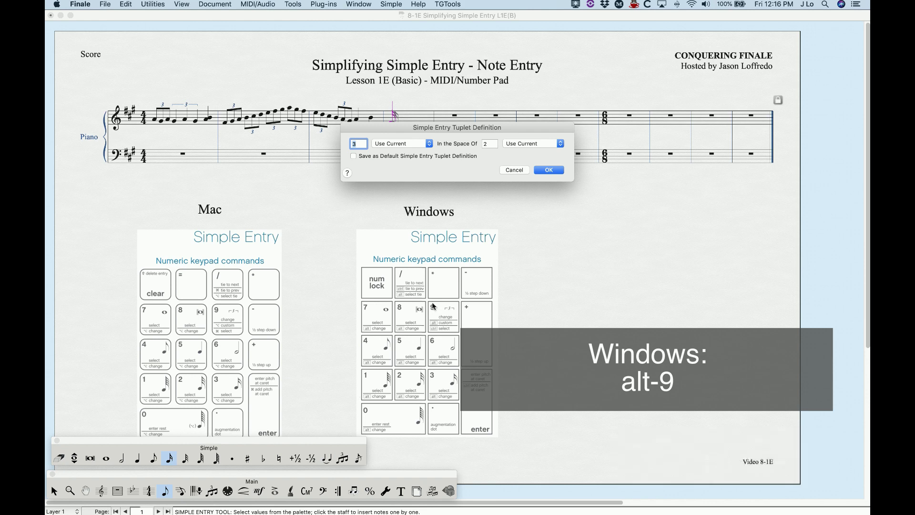
left_click_drag(513, 130, 530, 146)
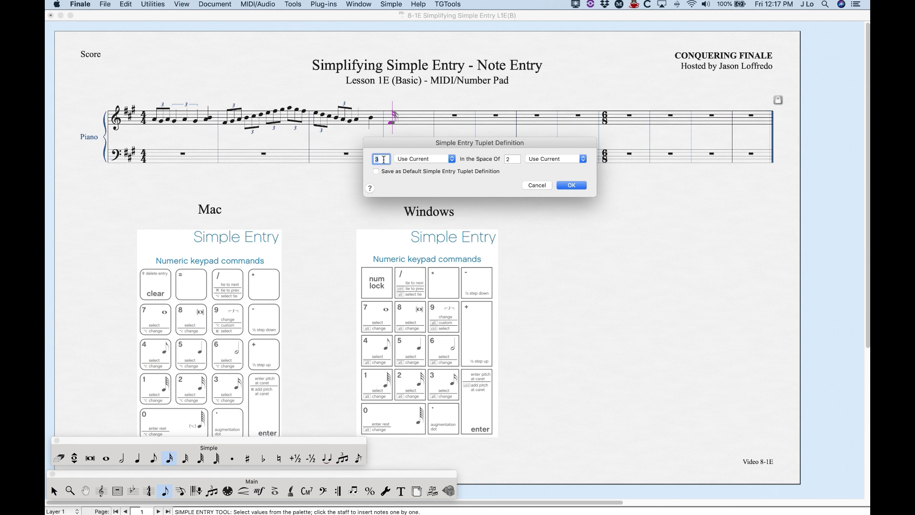
type("5")
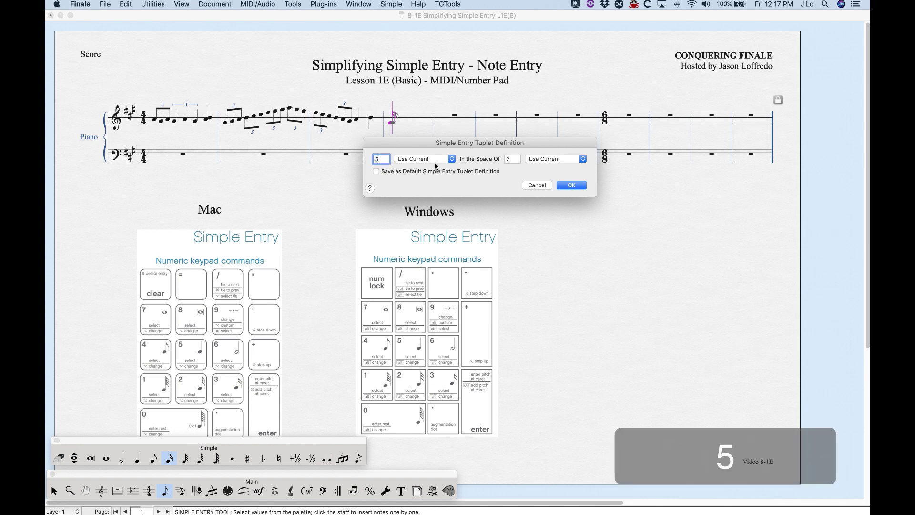
double_click(507, 159)
type("4")
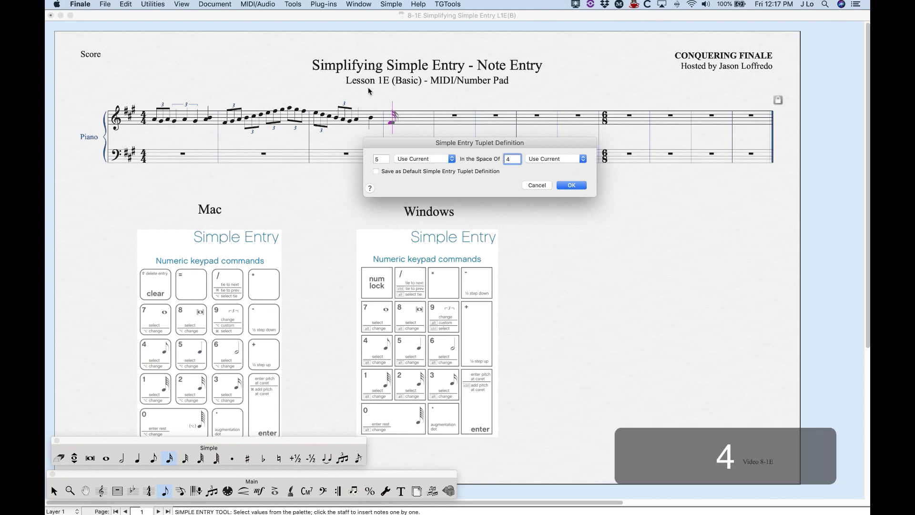
left_click(571, 184)
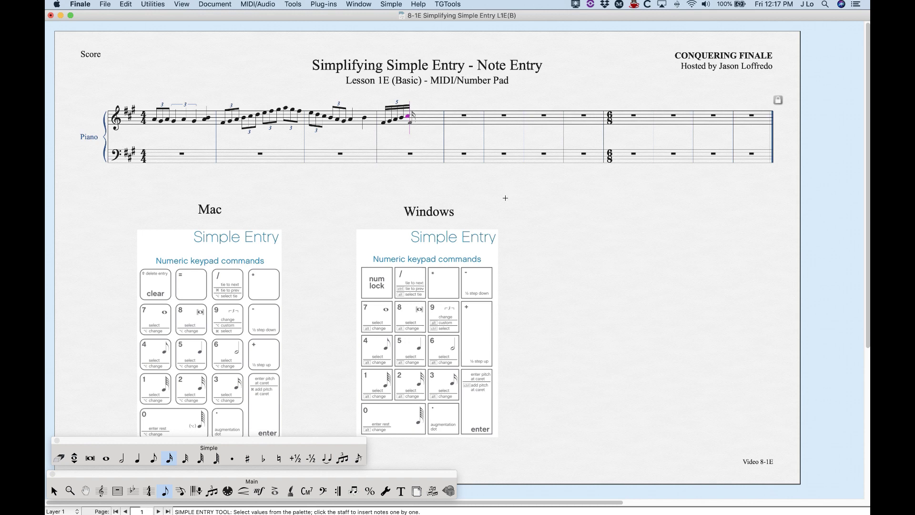
- Enter a quarter-note A after the quintuplet and define a tuplet on it of 3 eighths in the space of 2 eighths
key("5")
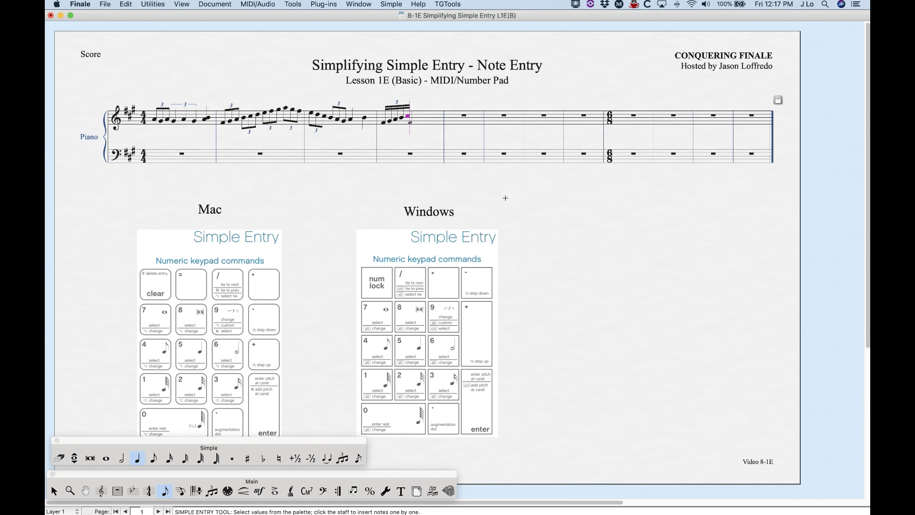
key("3")
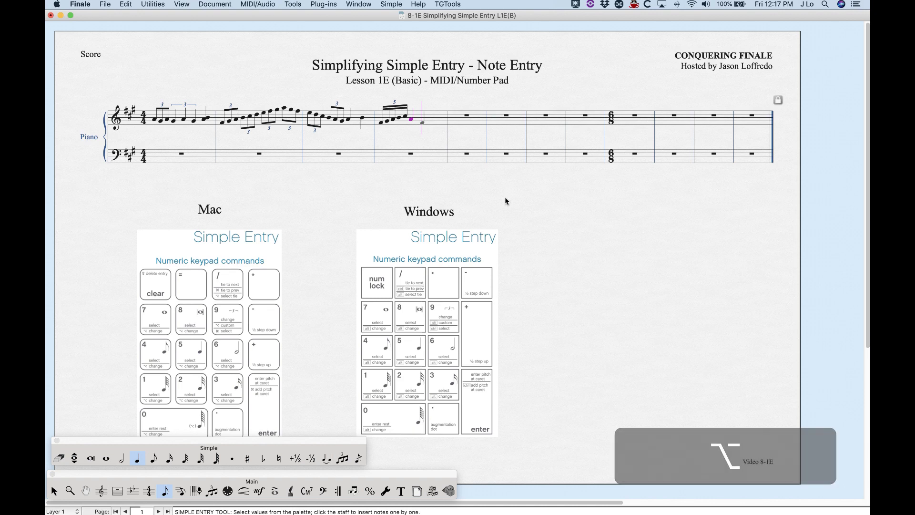
key("alt+9")
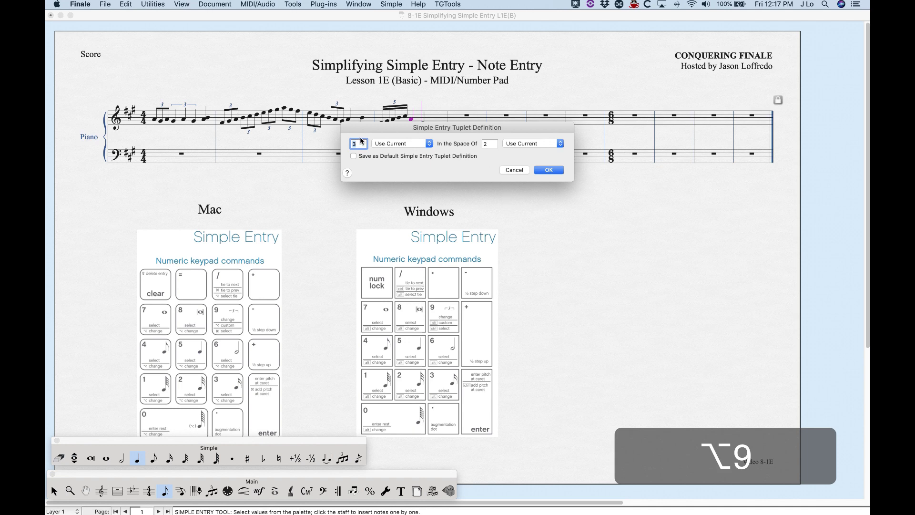
left_click_drag(391, 124, 405, 146)
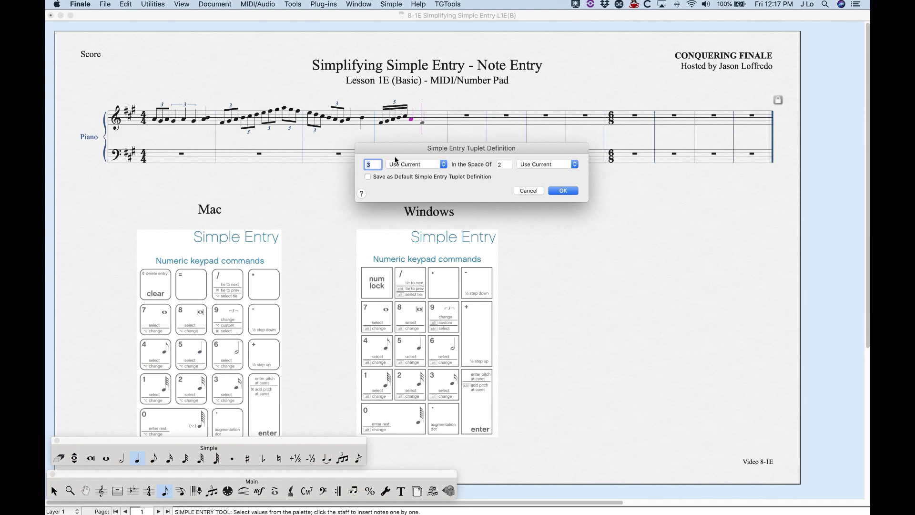
left_click(430, 164)
left_click(417, 205)
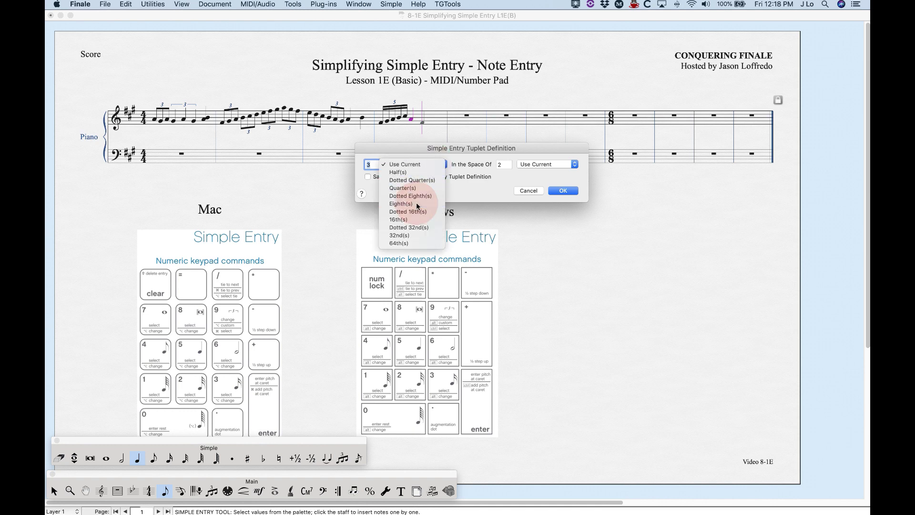
left_click(544, 164)
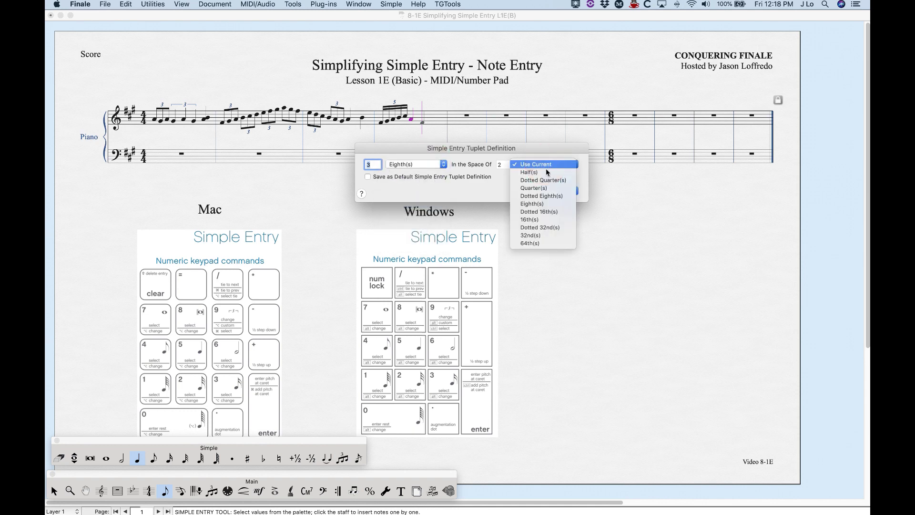
left_click(539, 204)
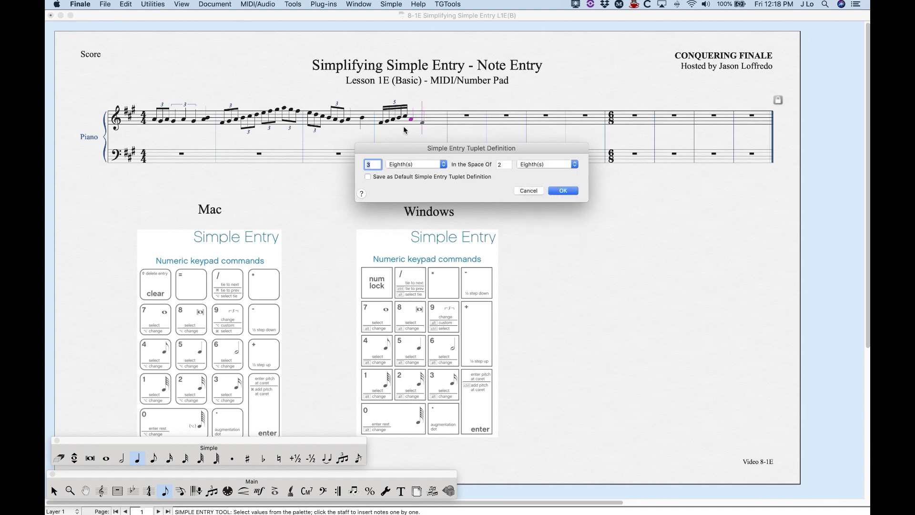
left_click(563, 191)
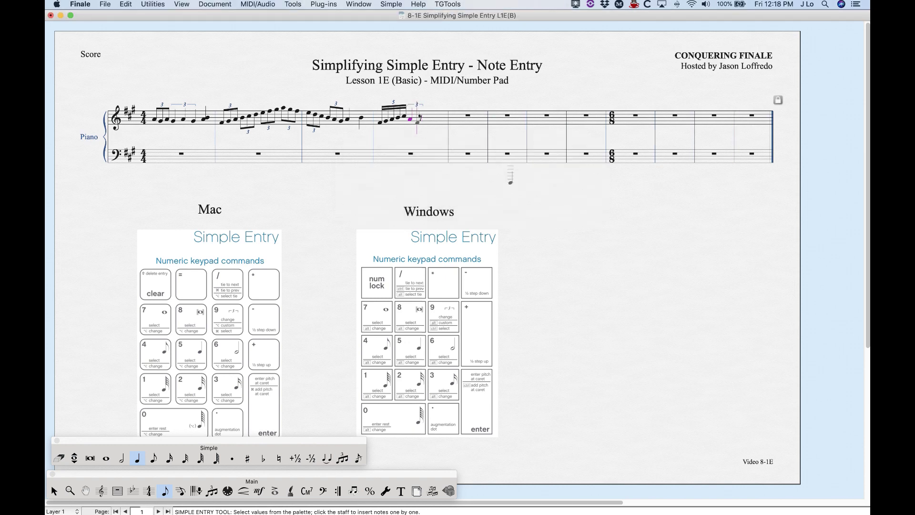
- Complete the custom triplet in treble measure 4 with an eighth-note G, and enter a quarter-note A after it
key("4")
left_click(418, 121)
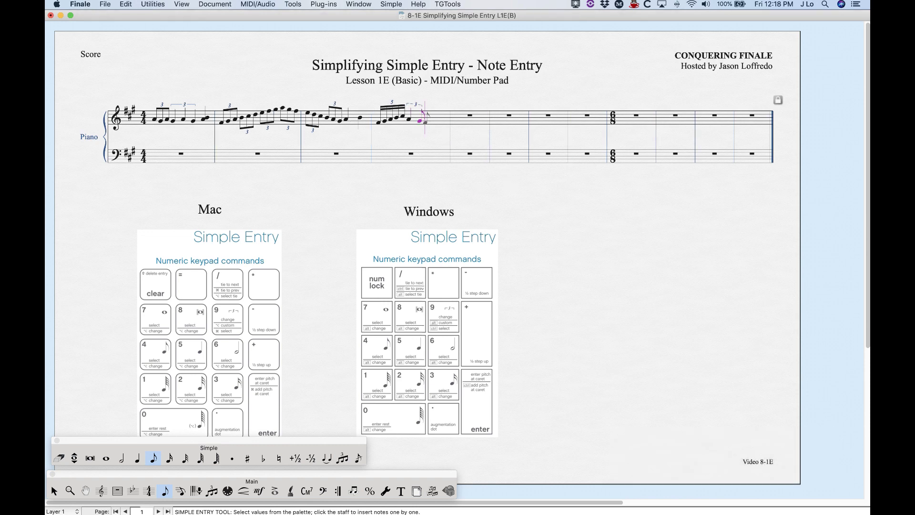
key("5")
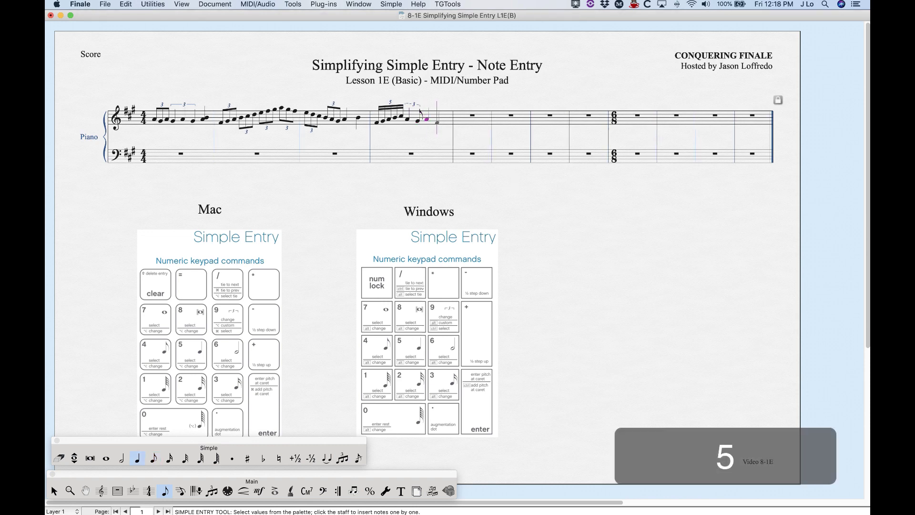
- Enter a quarter-note A to fill treble measure 4 and a sixteenth-note A at the start of treble measure 5
left_click(437, 122)
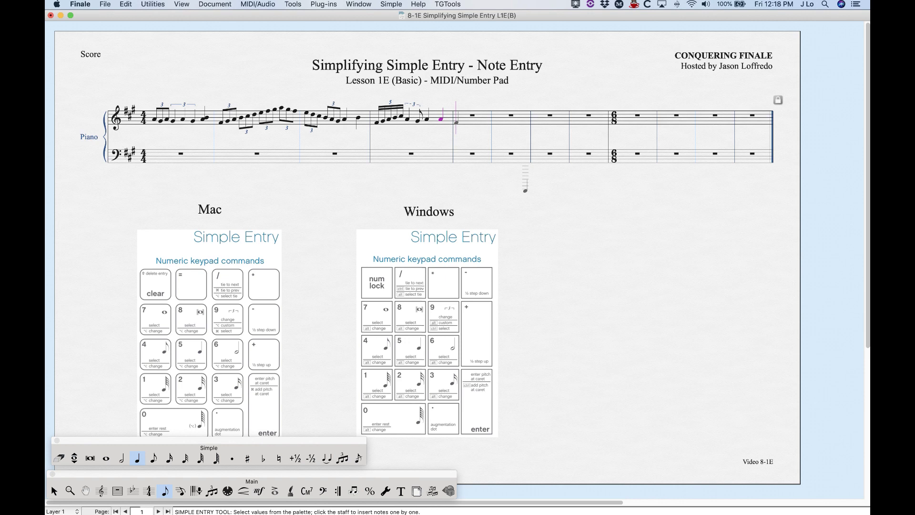
key("3")
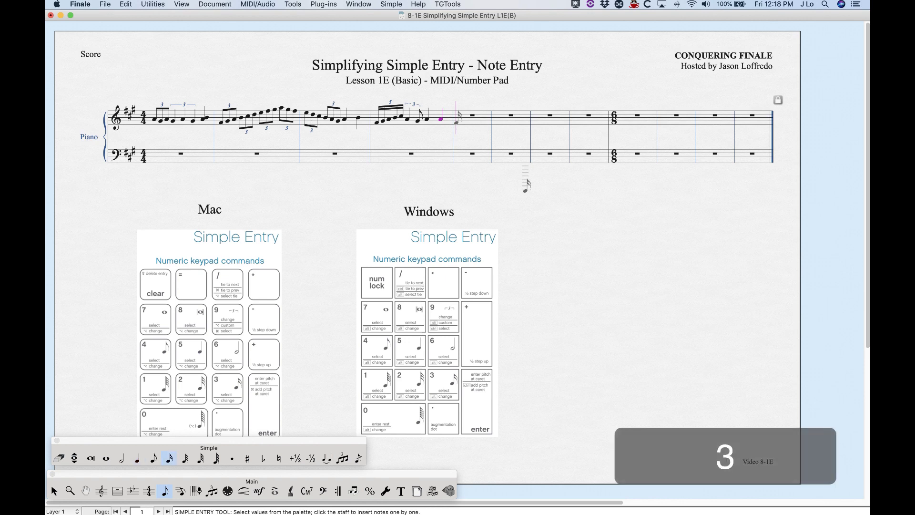
key("Return")
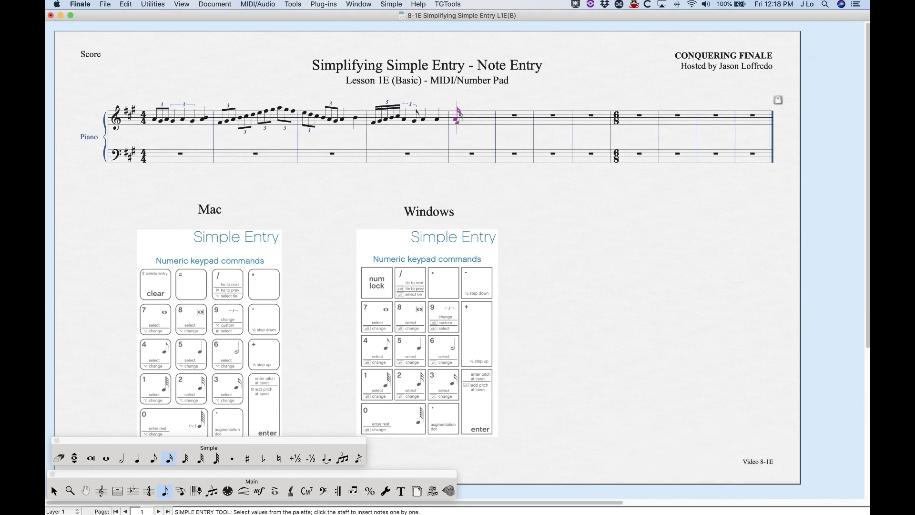
- Define a tuplet on the sixteenth-note A as 5 in the space of 4 and save it as the default Simple Entry tuplet definition
key("alt+9")
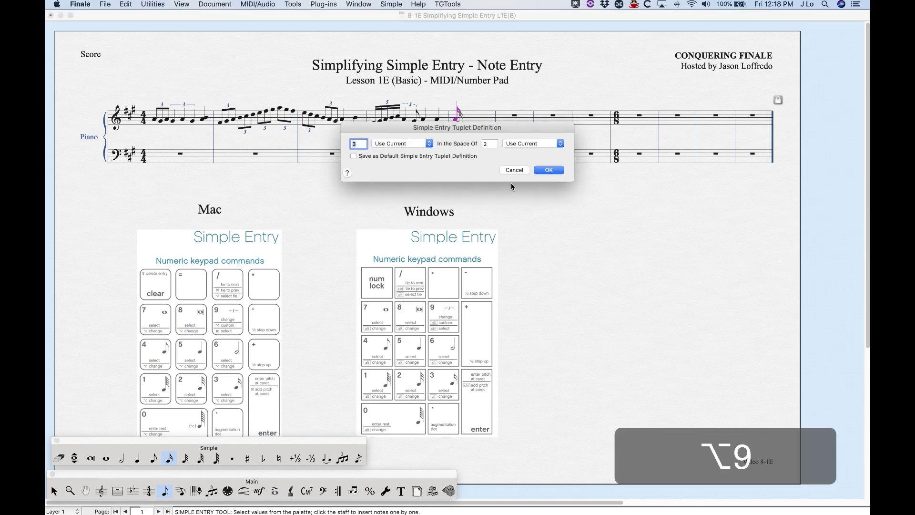
type("5")
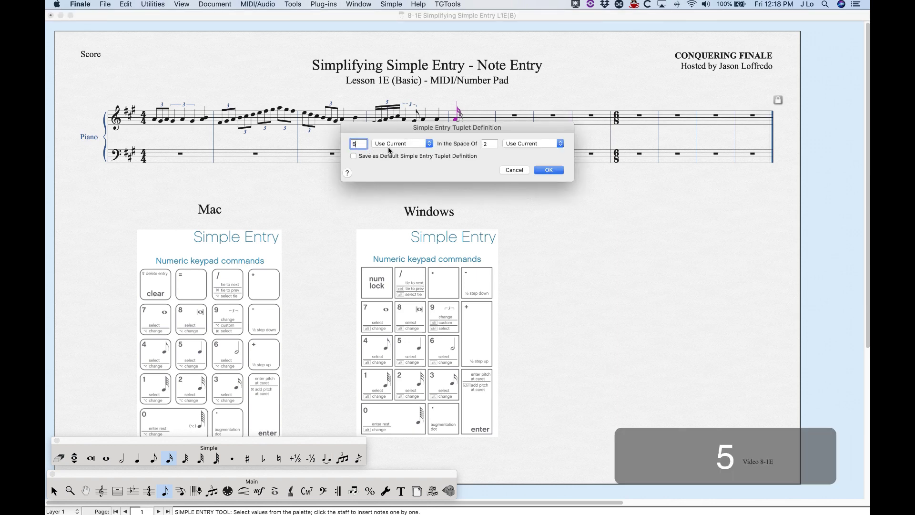
double_click(488, 144)
type("4")
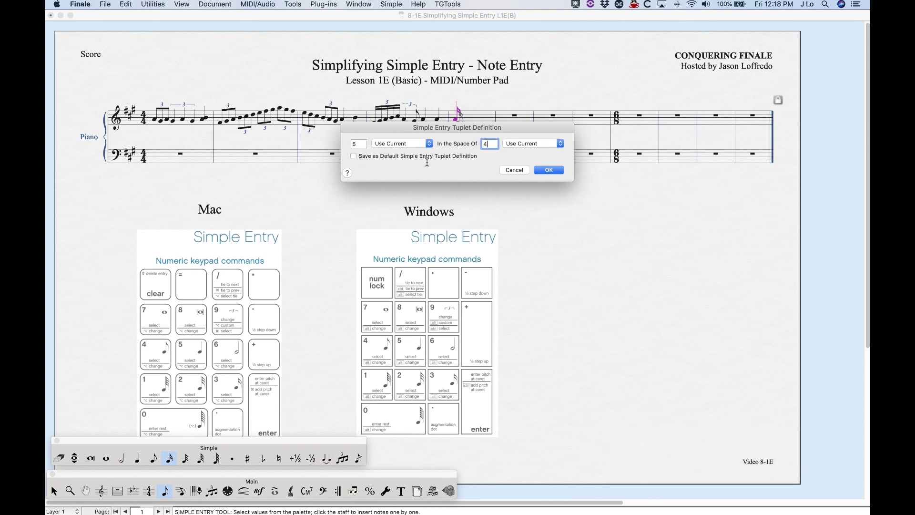
left_click(354, 156)
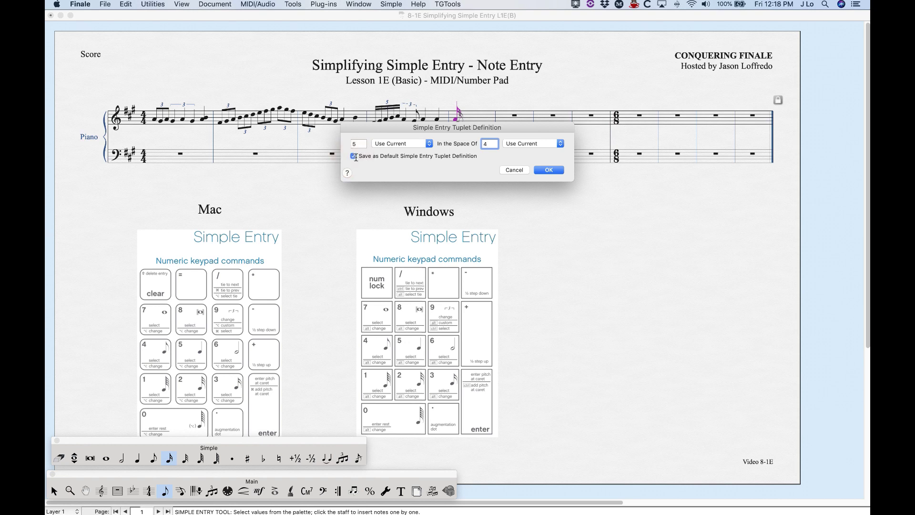
left_click(549, 170)
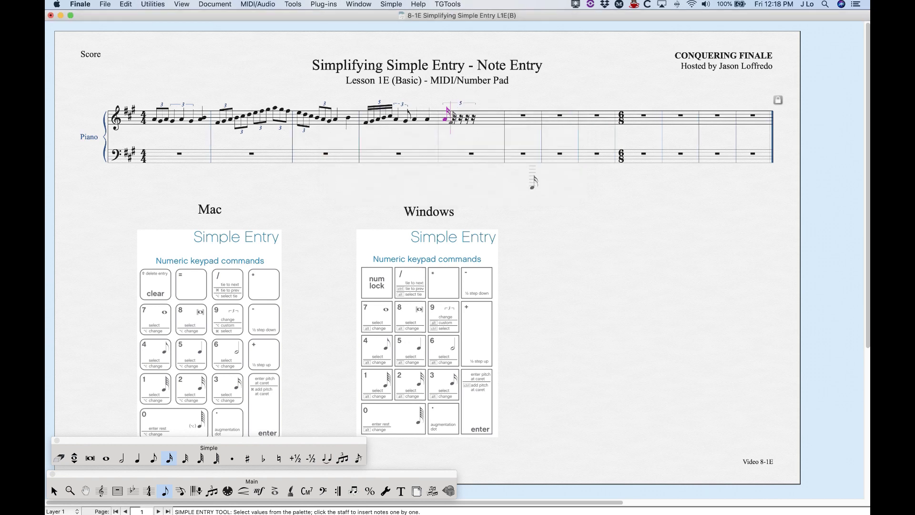
- Complete the first quintuplet in treble measure 5 with sixteenth-notes G, A, B and C
key("g")
key("a")
key("b")
key("c")
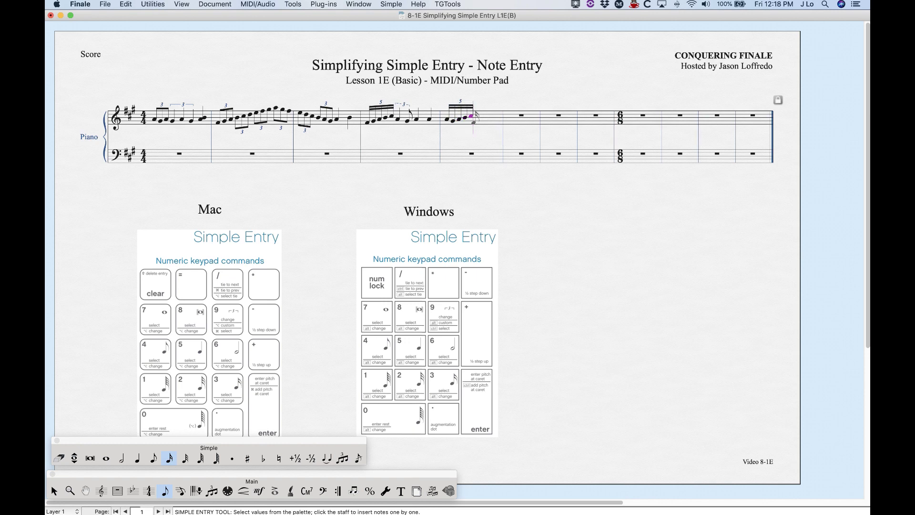
- Fill the rest of treble measure 5 with three more default sixteenth-note quintuplets, starting with one descending from D
key("d")
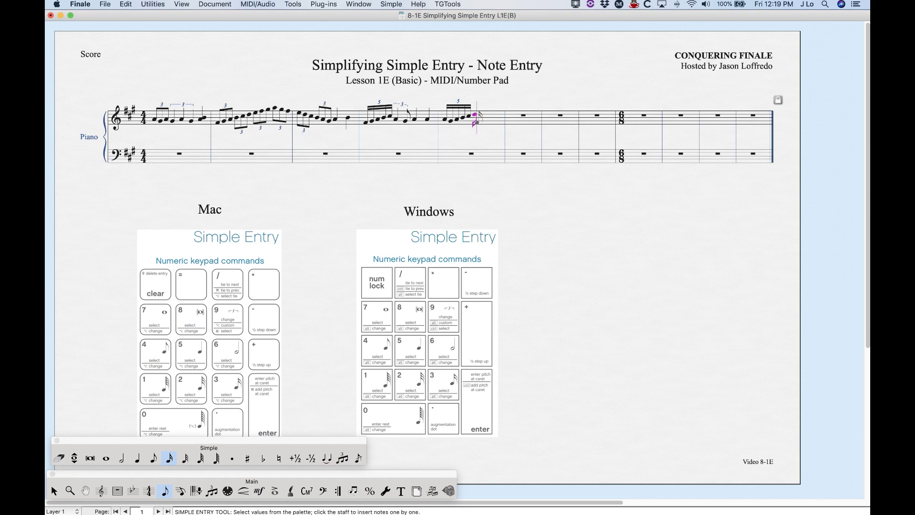
key("9")
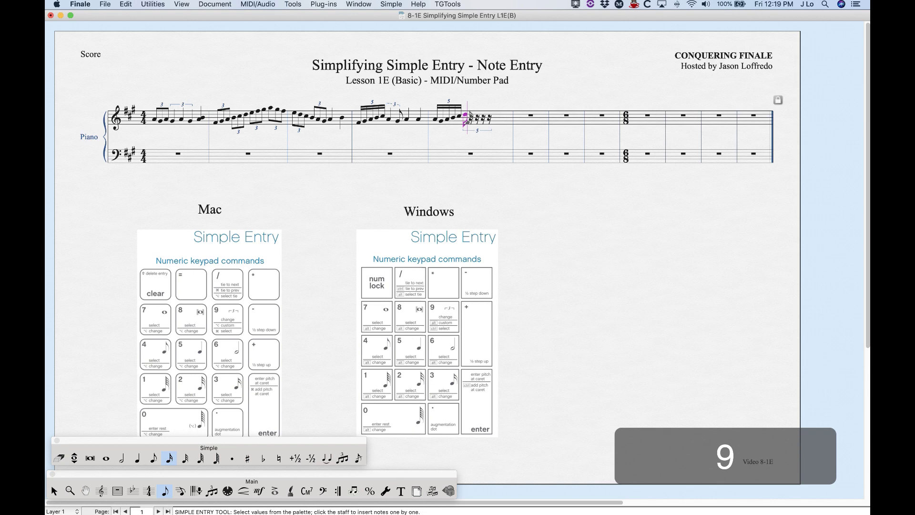
key("Return")
key("Return")
key("Return")
key("Return")
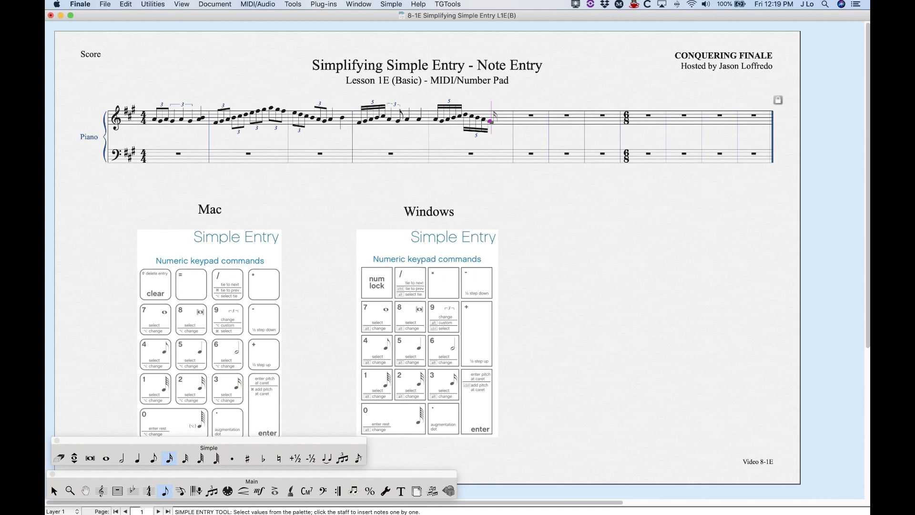
key("9")
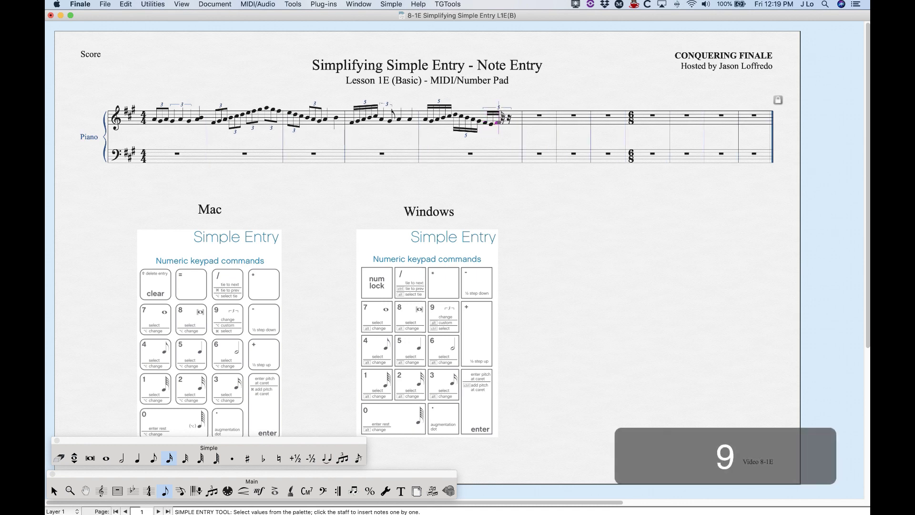
key("9")
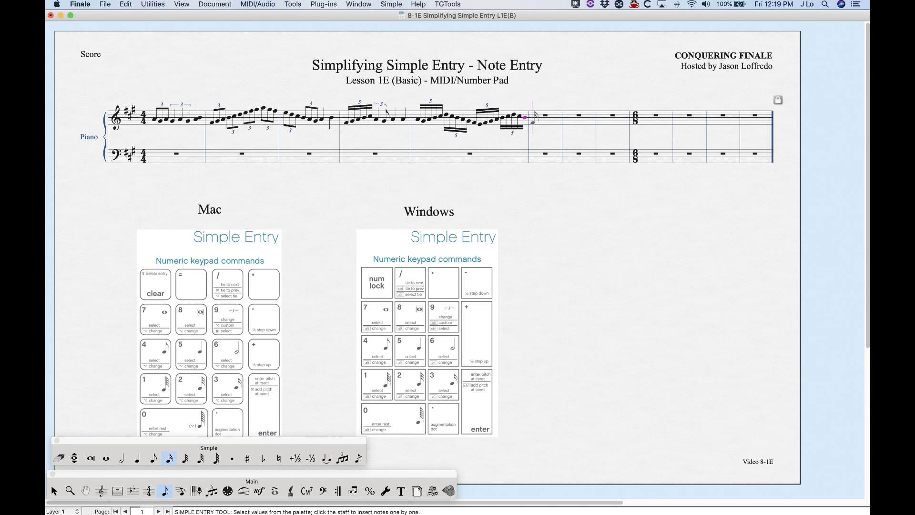
- Lock the tuplet, enter three sixteenth-note quintuplets in treble measure 6, unlock it, and leave note entry
key("super+9")
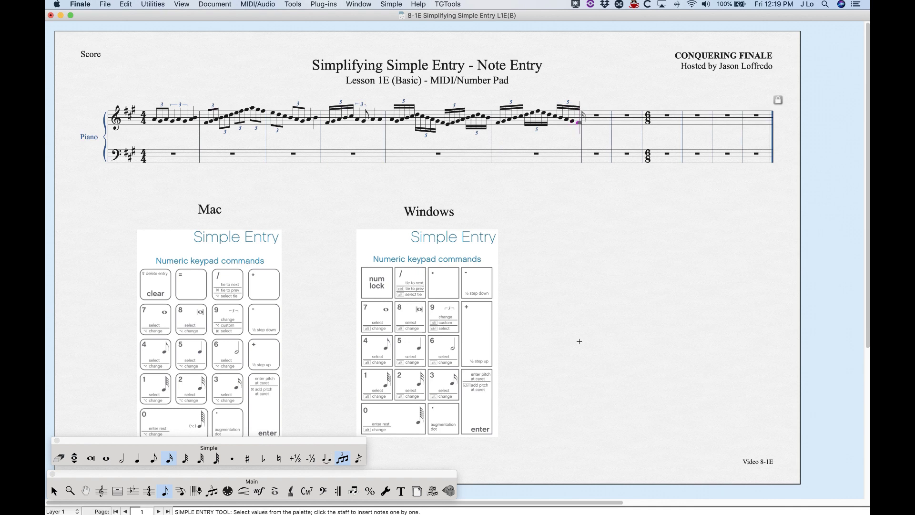
key("super+9")
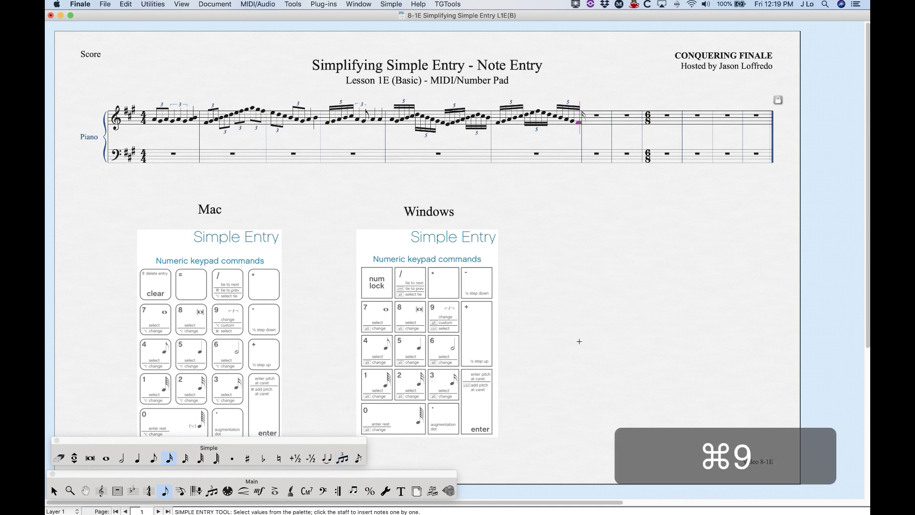
key("Escape")
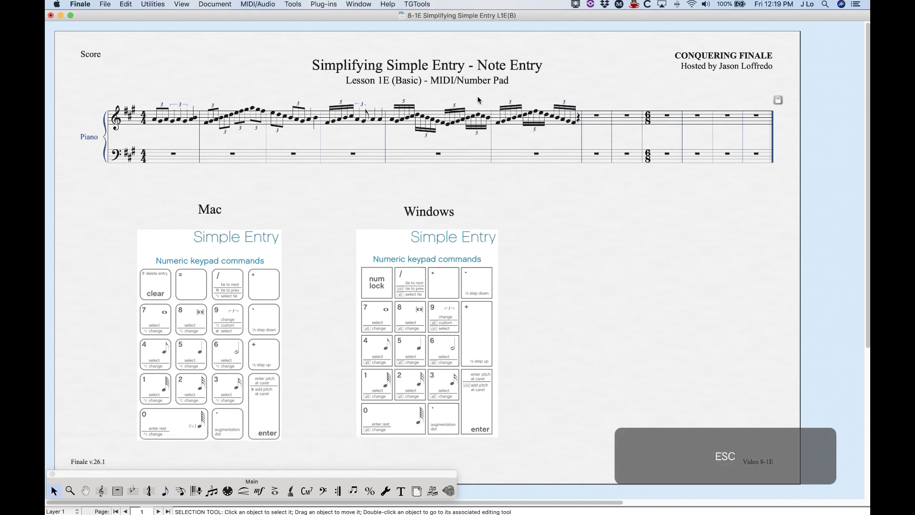
- Clear all the music from treble measures 1 through 6
left_click(552, 127)
left_click(164, 120, "shift")
key("BackSpace")
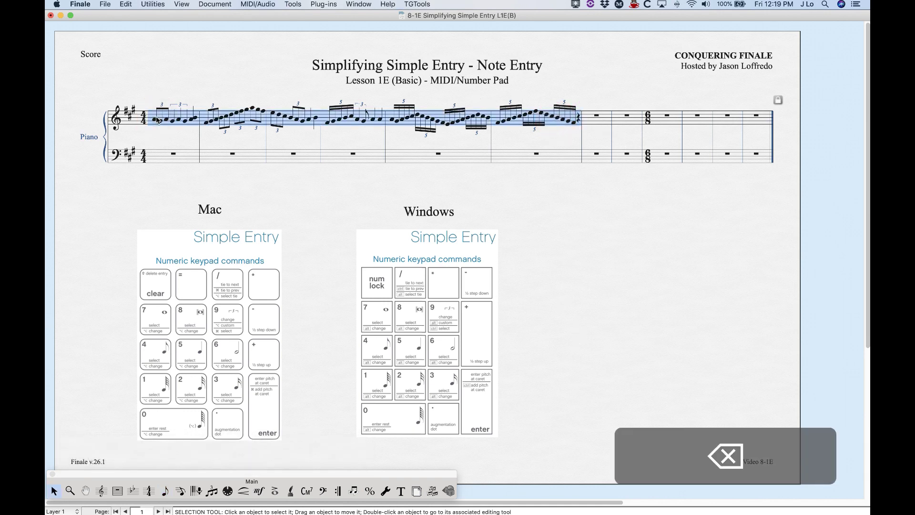
- Resume Simple Entry at the start of treble measure 1 and enter a quarter-note A
left_click(165, 492)
left_click(167, 138, "alt")
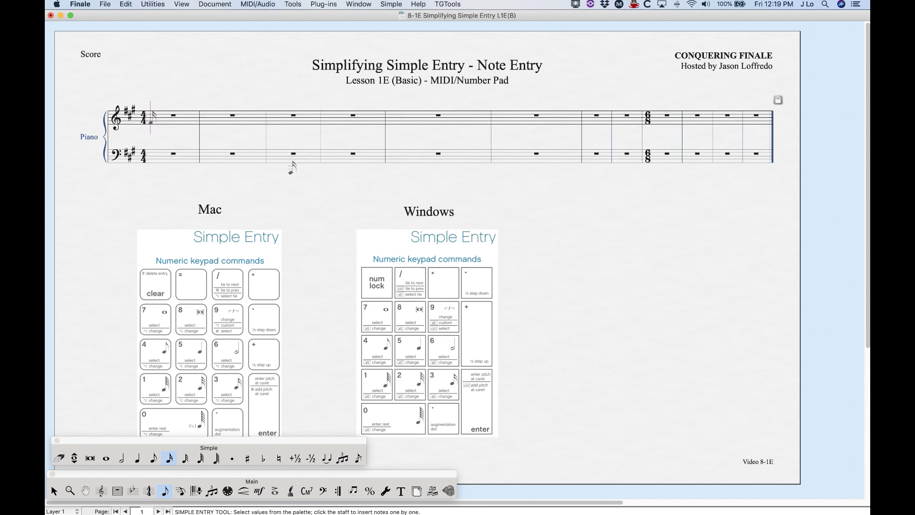
key("5")
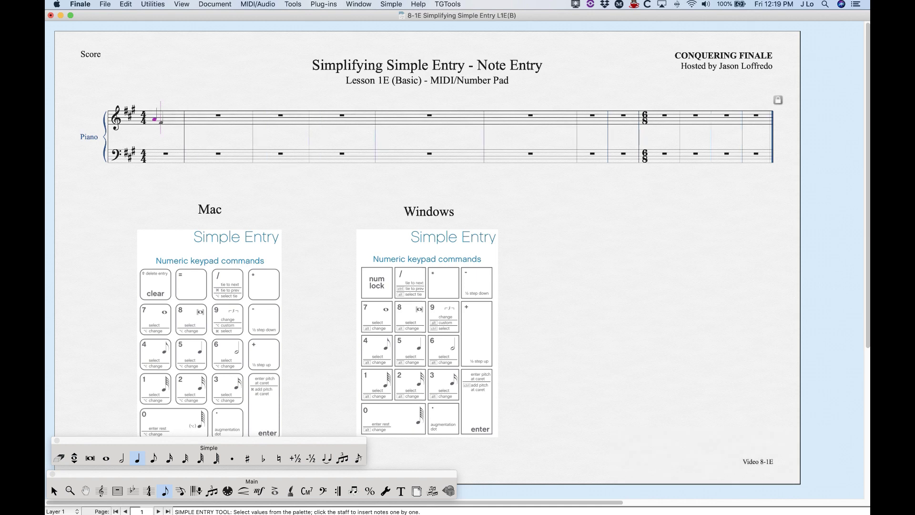
- Define a tuplet on the quarter-note A as 3 eighths in the space of 2 eighths and save it as the default definition
key("alt+9")
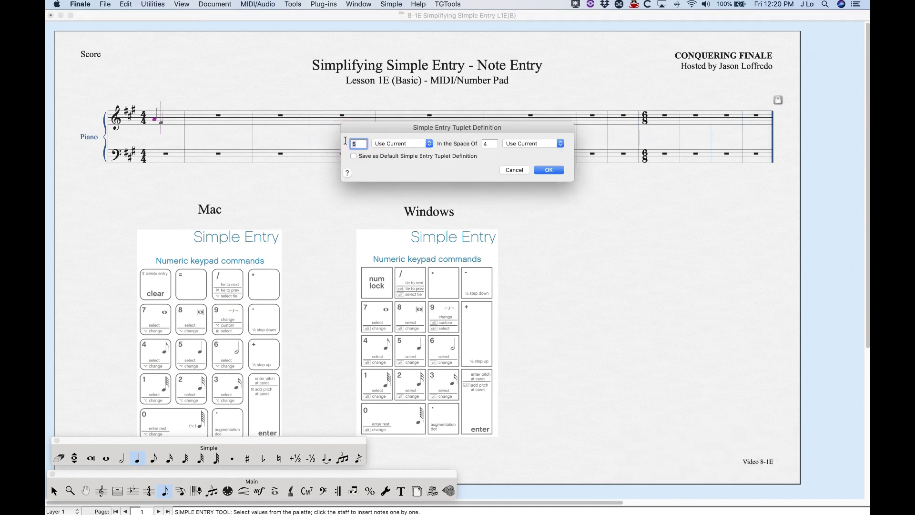
type("3")
left_click(408, 143)
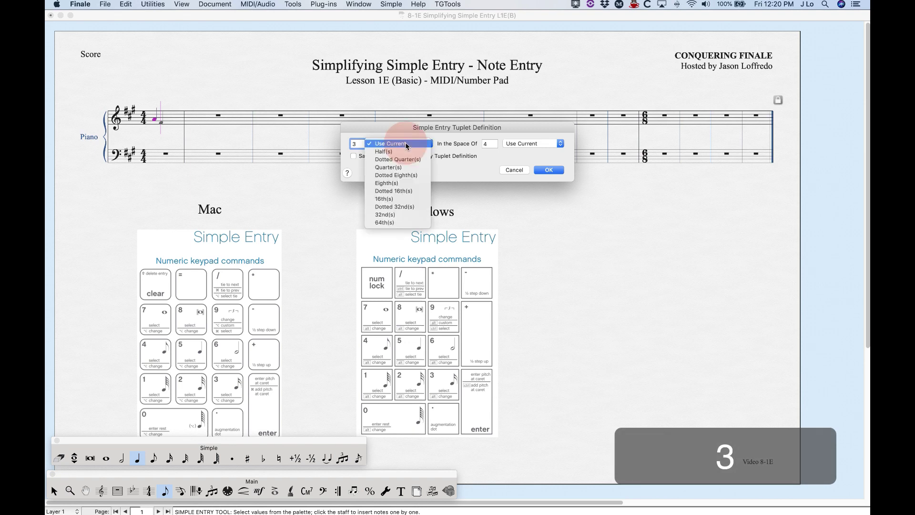
left_click(386, 183)
double_click(490, 143)
type("2")
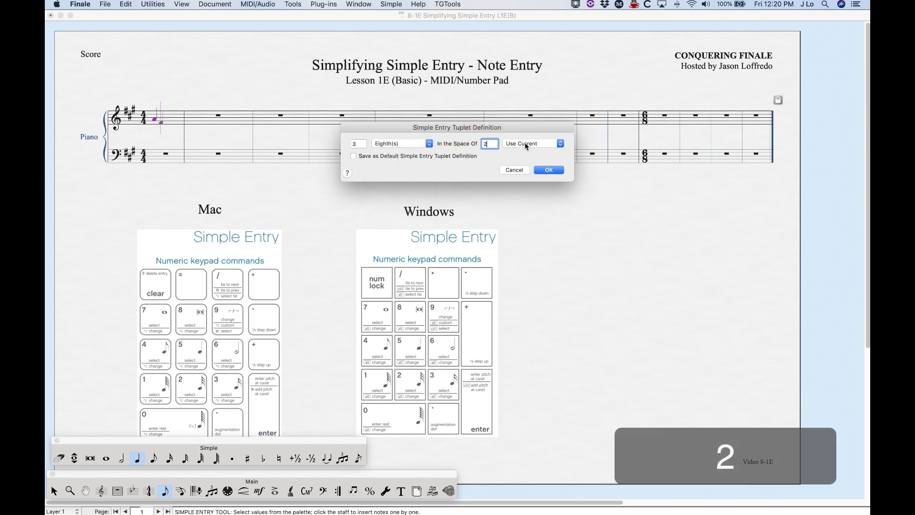
left_click(525, 144)
left_click(519, 183)
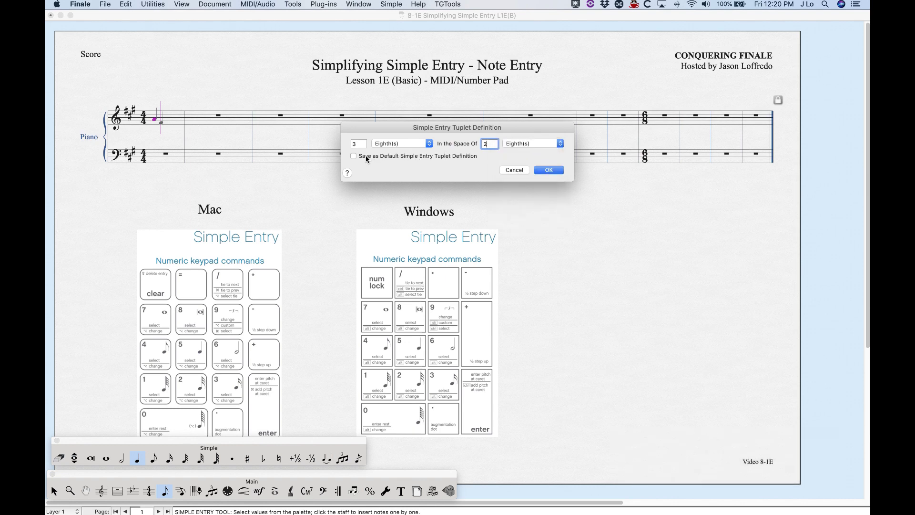
left_click(353, 156)
left_click(549, 170)
- Complete the first triplet with an eighth-note G and add a second default triplet of a quarter-note A and an eighth-note G
key("4")
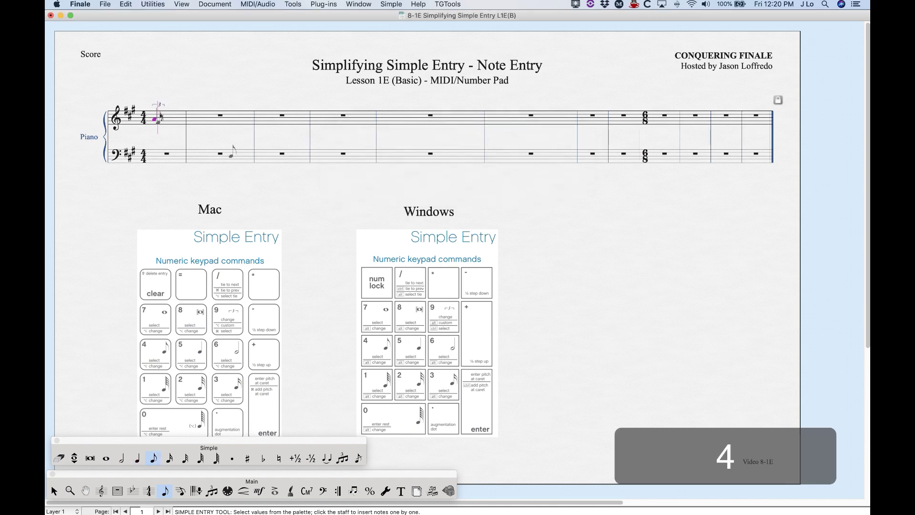
key("Return")
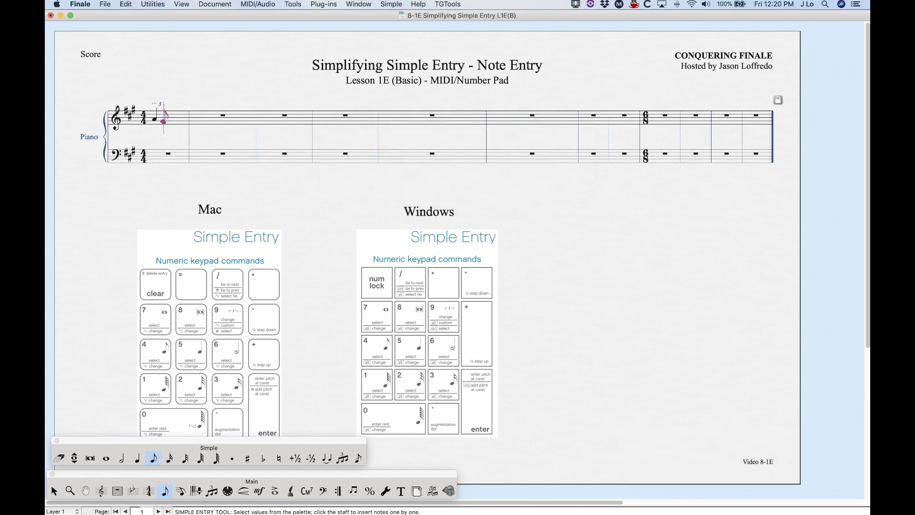
key("5")
key("Return")
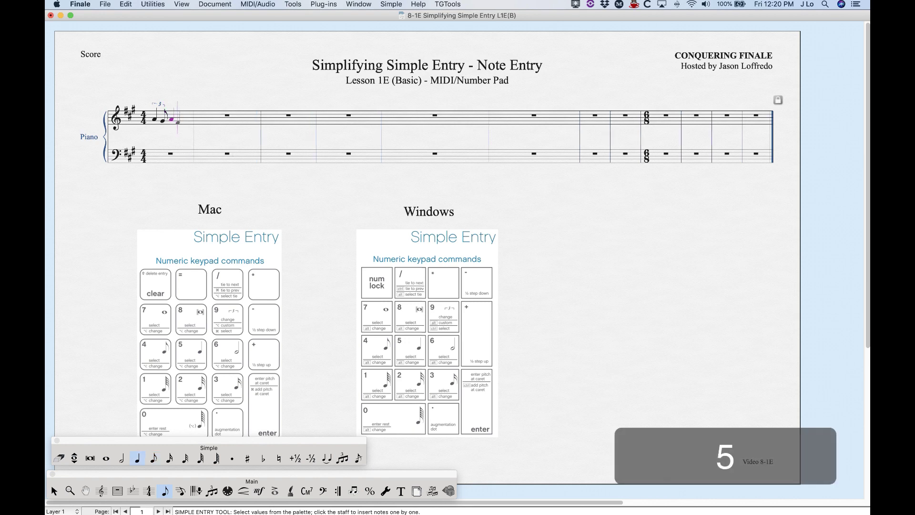
key("9")
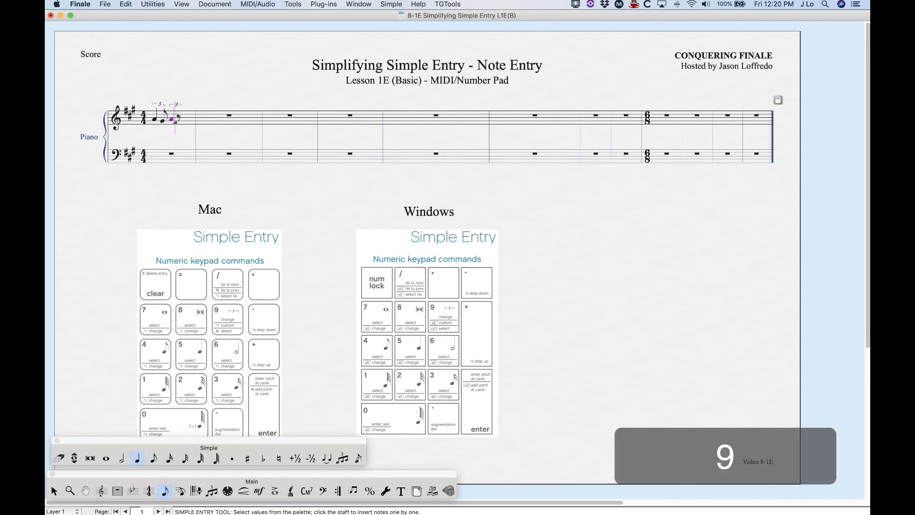
key("Return")
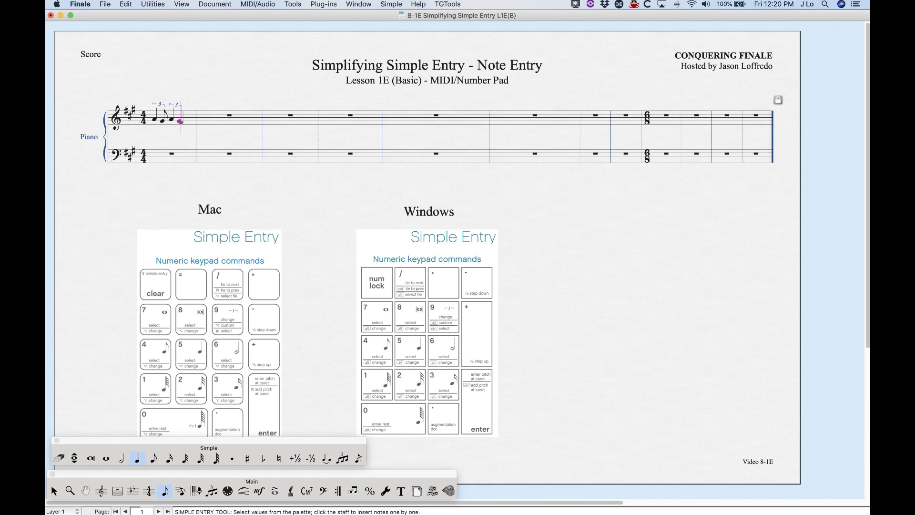
key("BackSpace")
key("4")
key("Return")
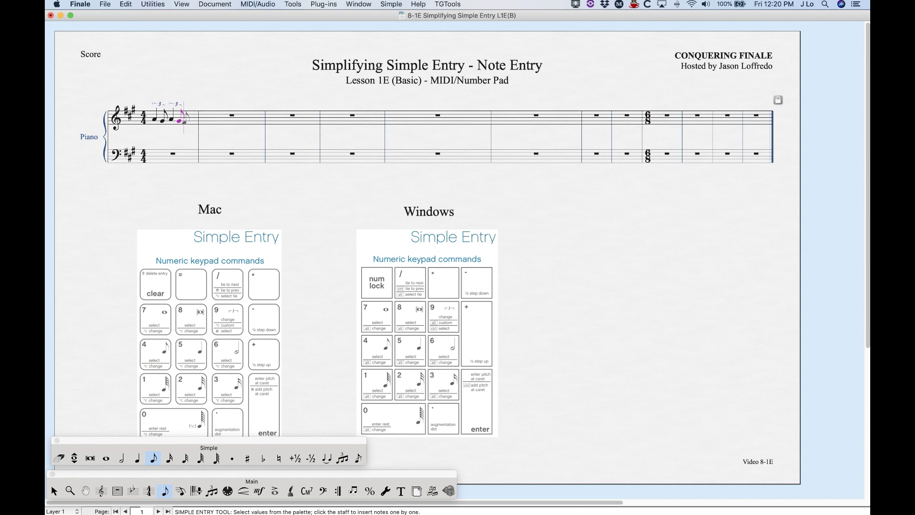
- Lock the tuplet and fill treble measure 1 with two more triplets of a quarter-note A and an eighth-note G
key("super+9")
key("5")
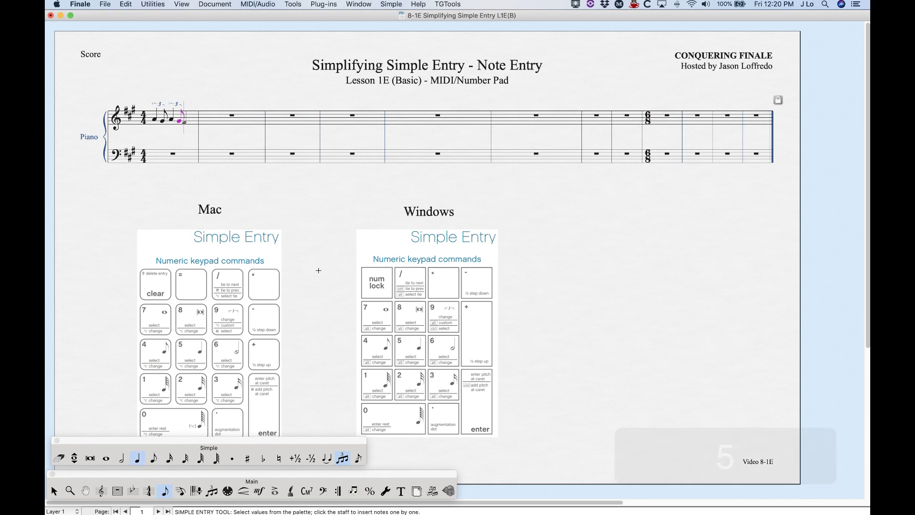
key("4")
key("5")
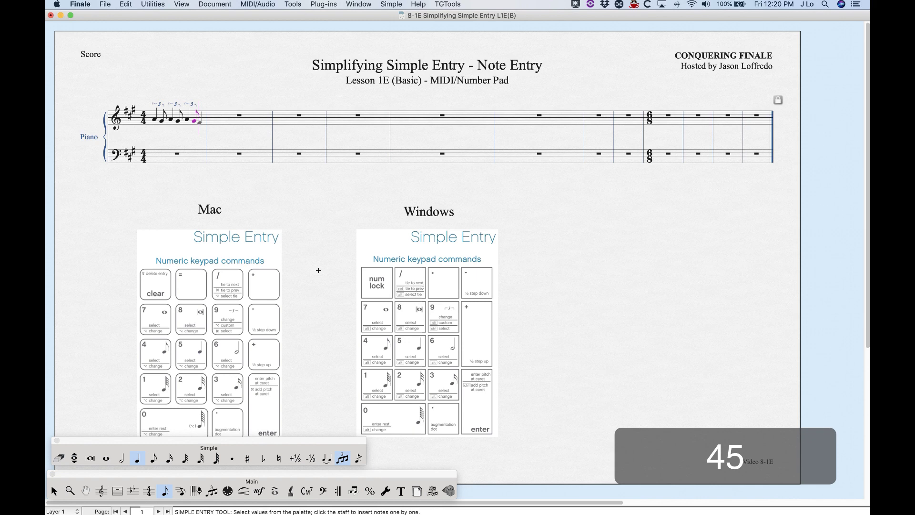
key("4")
key("5")
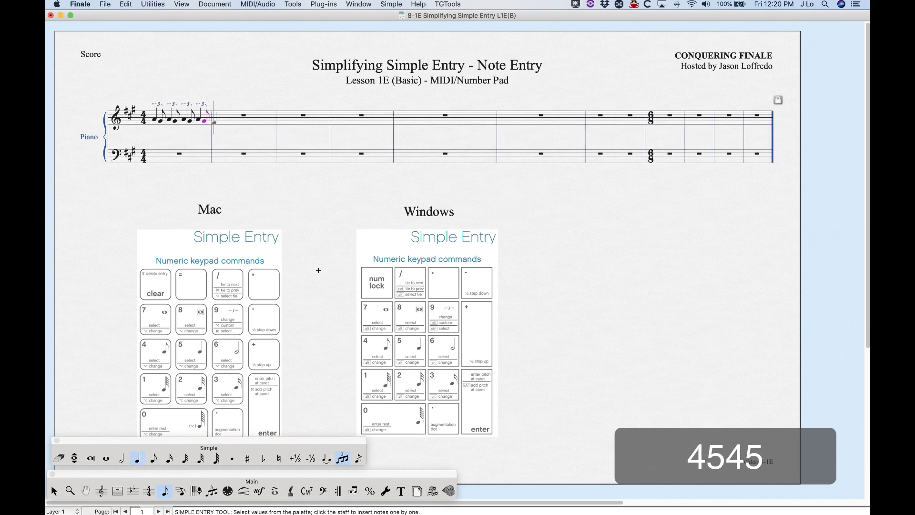
- Fill treble measure 2 with four locked quarter-eighth triplets rising from A and falling back, and leave note entry
key("4")
key("5")
key("4")
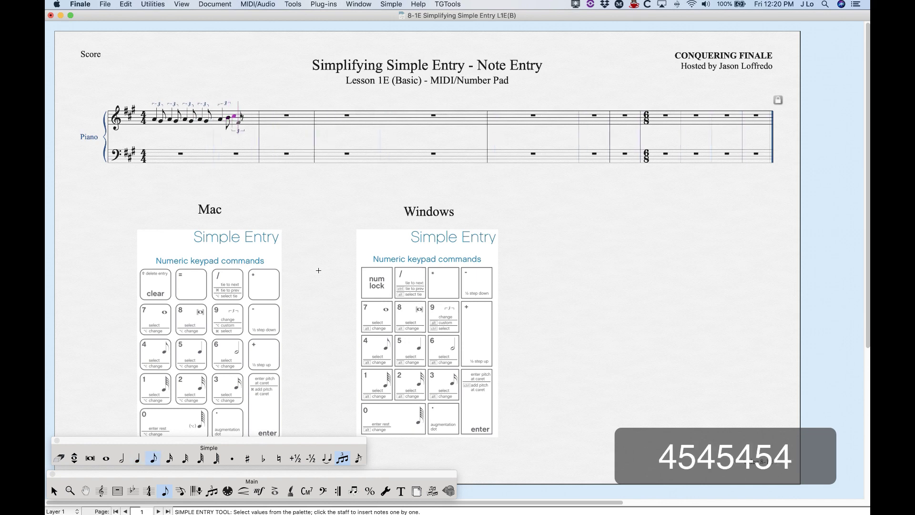
key("5")
key("4")
key("5")
key("4")
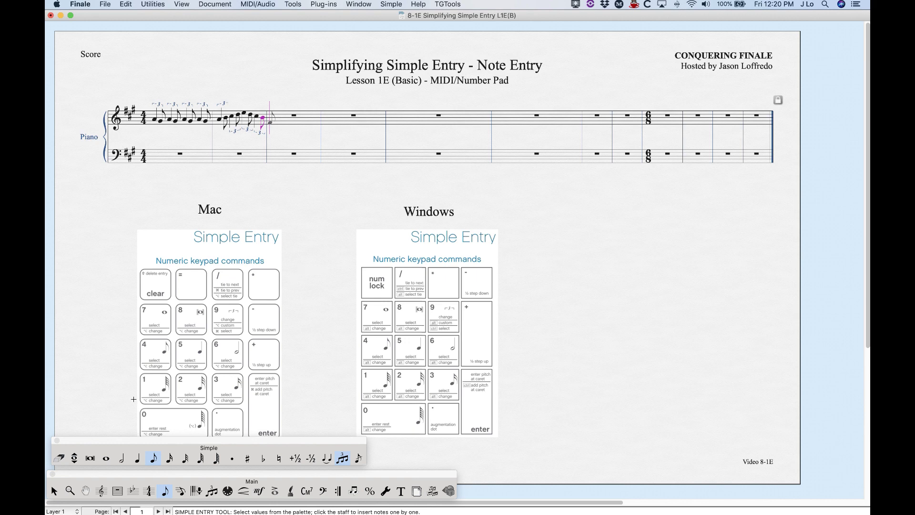
left_click(54, 491)
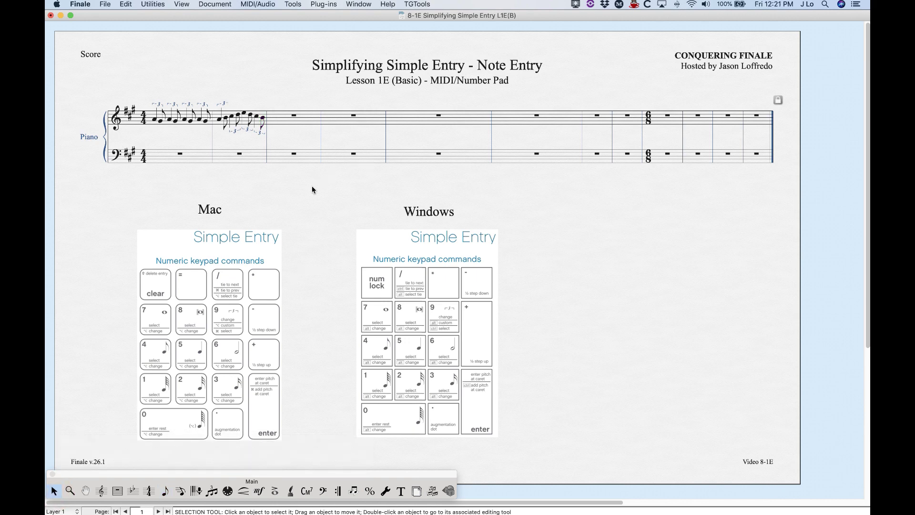